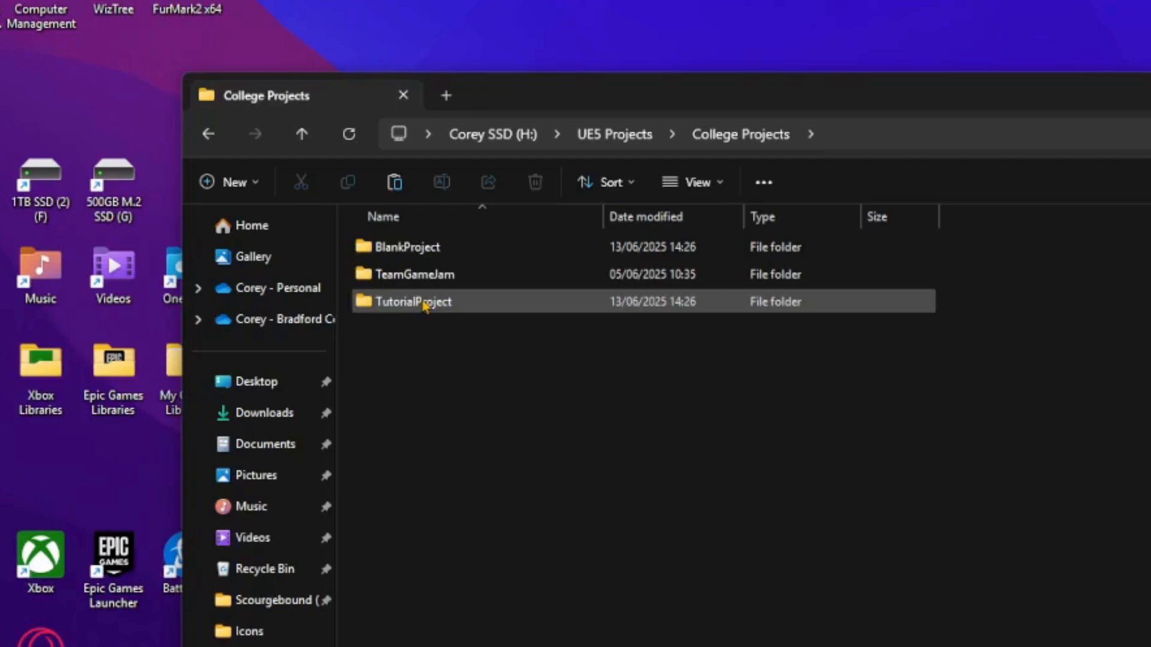
# Open the TutorialProject Unreal project from its College Projects folder, minimise the file window and close the docked Content Browser
pyautogui.doubleClick(413, 301)
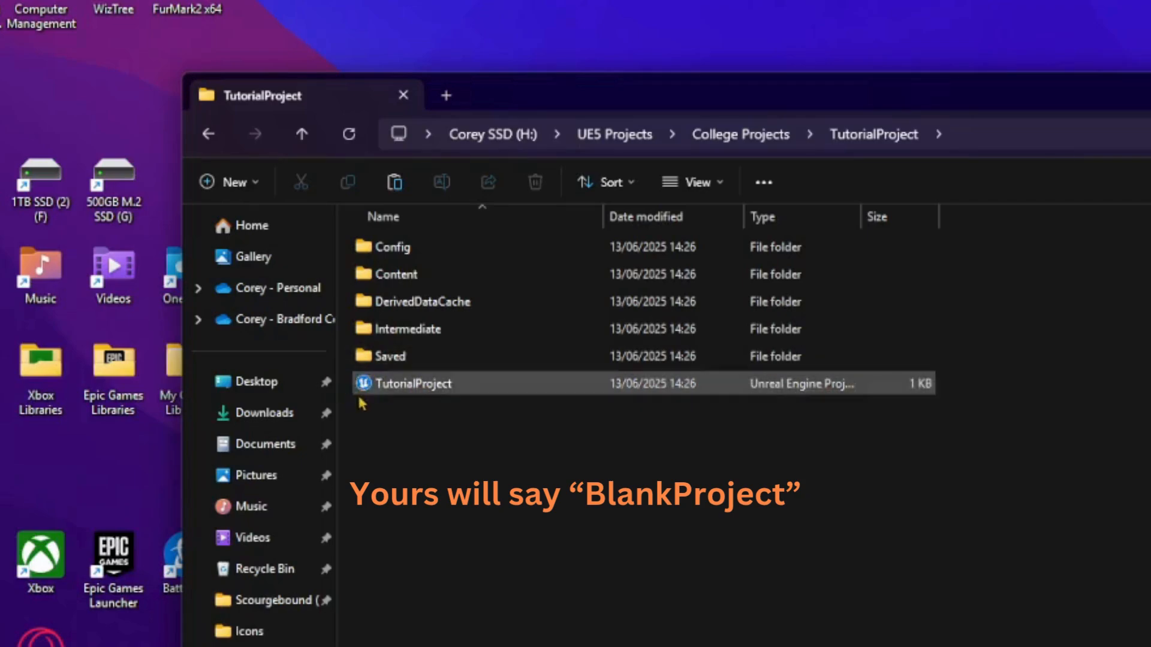
pyautogui.click(403, 386)
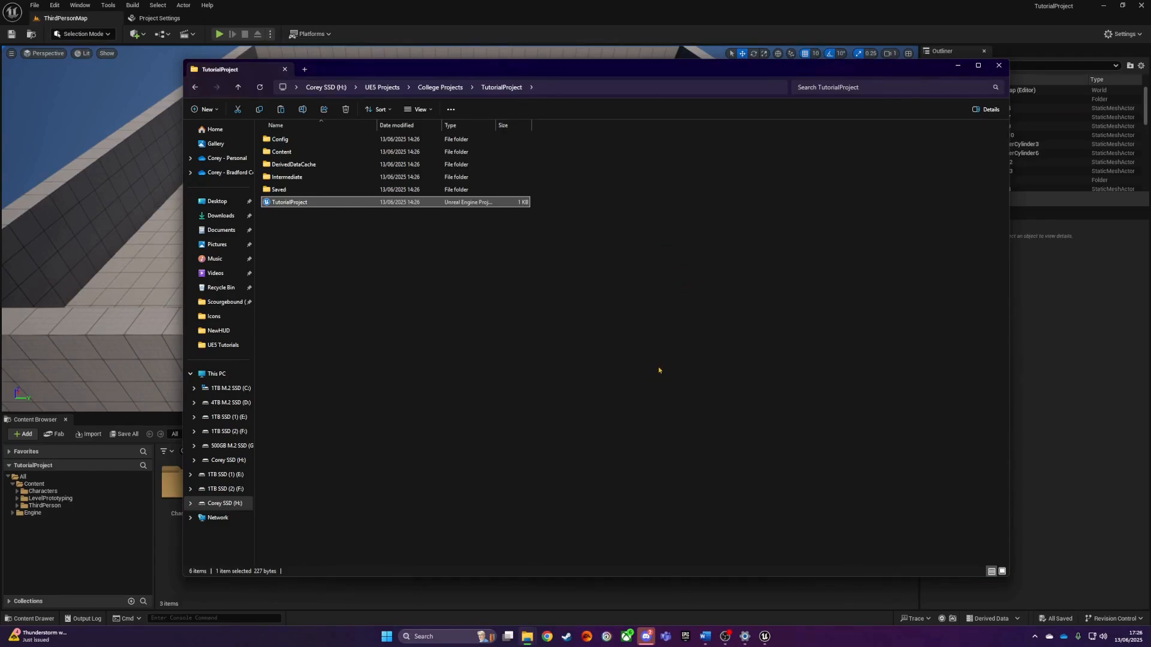
pyautogui.click(958, 67)
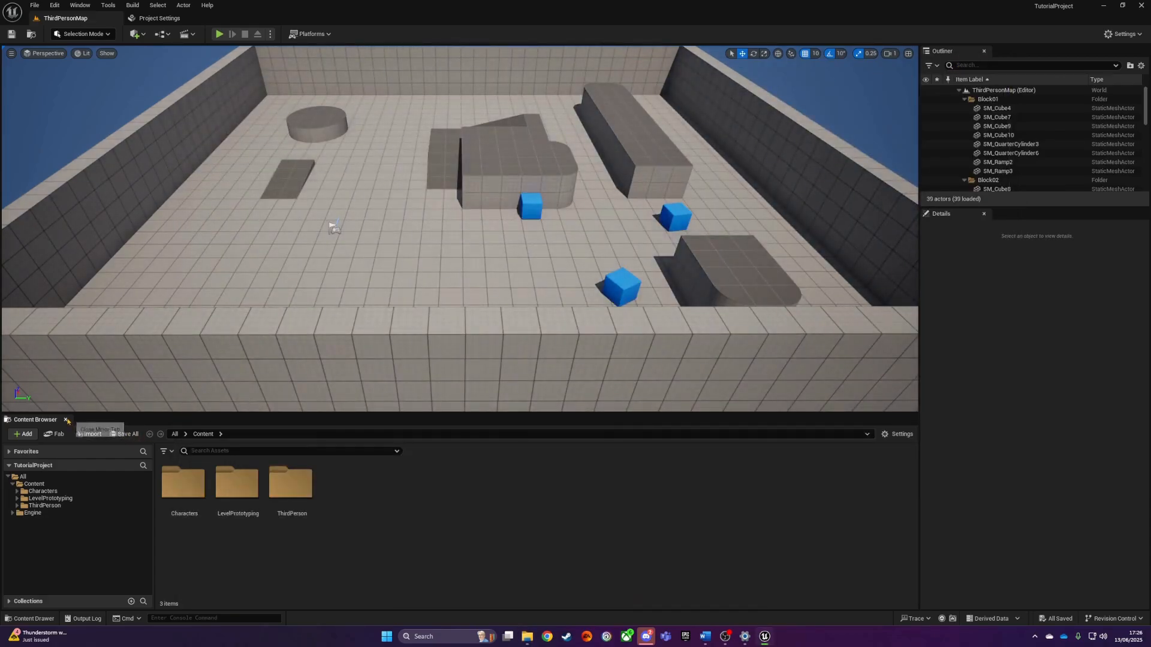
pyautogui.click(66, 420)
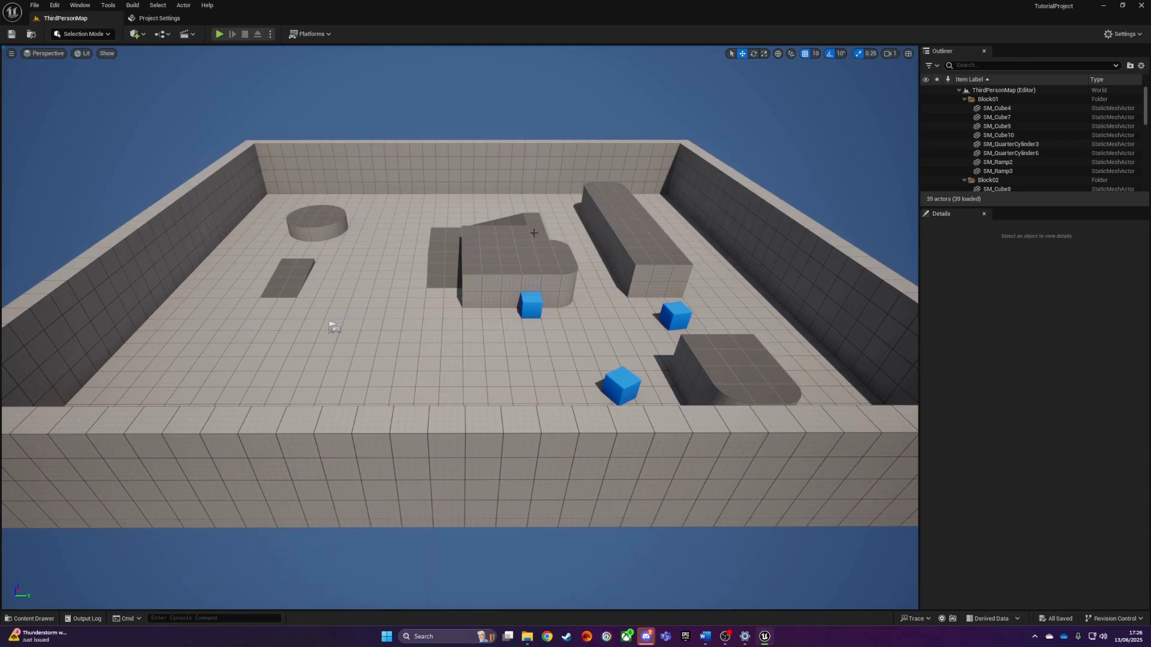
# Select several level pieces one after another, including a boundary wall, the round platform and the central block
pyautogui.moveTo(290, 318)
pyautogui.mouseDown(button='right')
pyautogui.moveTo(225, 299)
pyautogui.moveTo(336, 249)
pyautogui.moveTo(366, 300)
pyautogui.moveTo(315, 308)
pyautogui.moveTo(300, 327)
pyautogui.mouseUp(button='right')
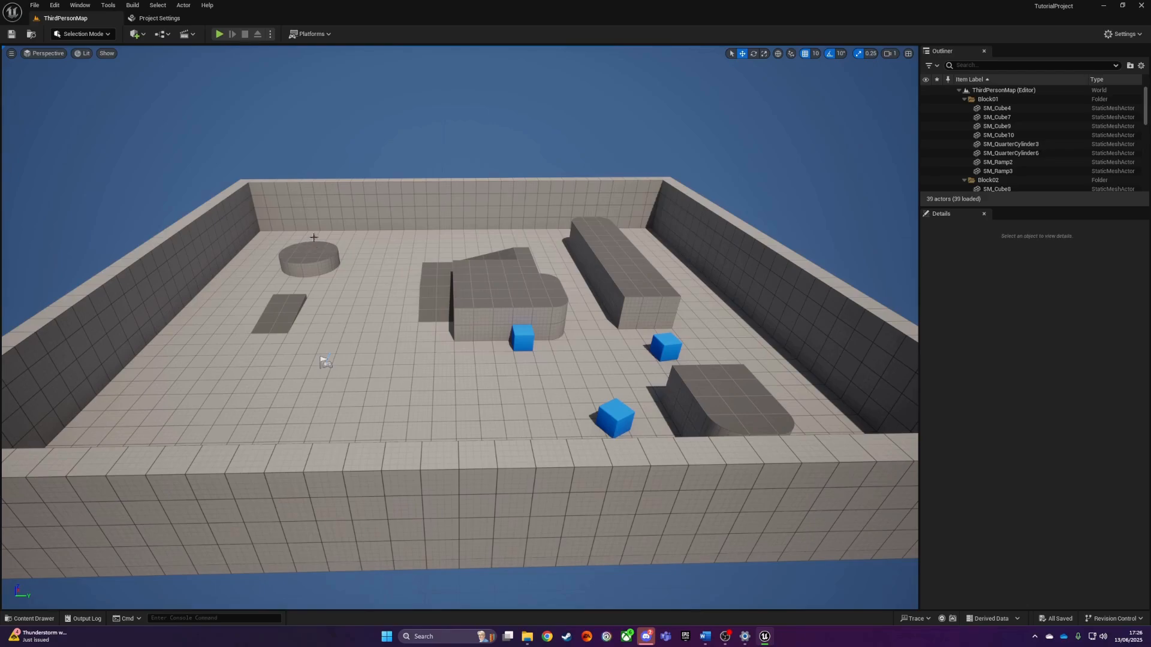
pyautogui.moveTo(364, 191); pyautogui.dragTo(385, 179, button='right')
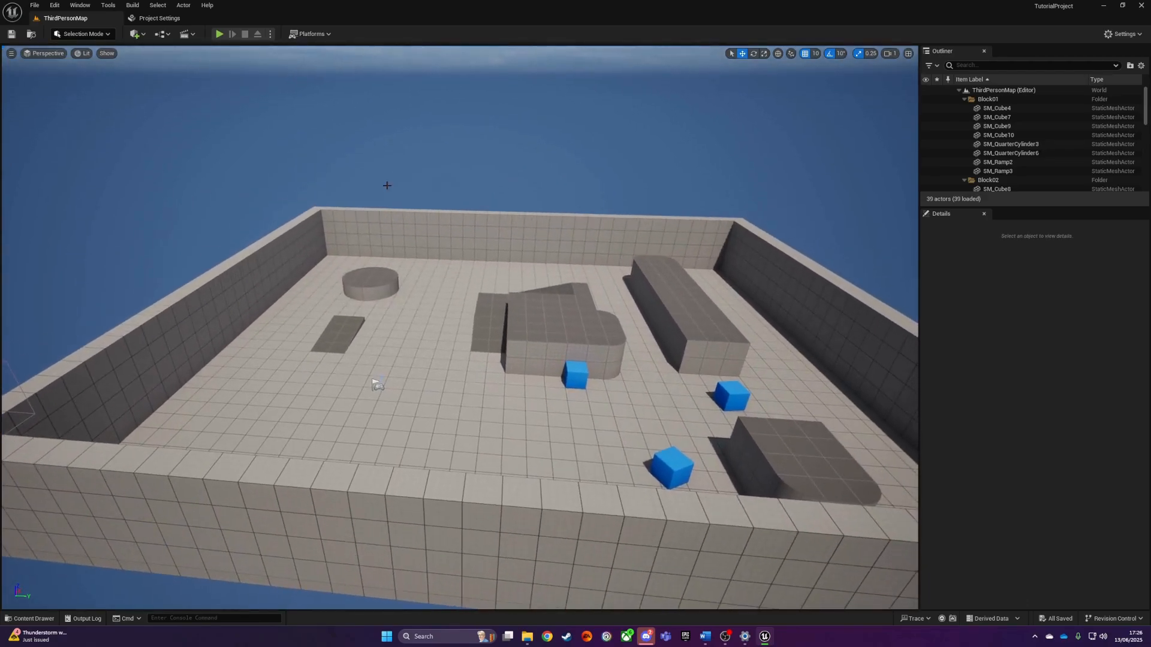
pyautogui.click(371, 480)
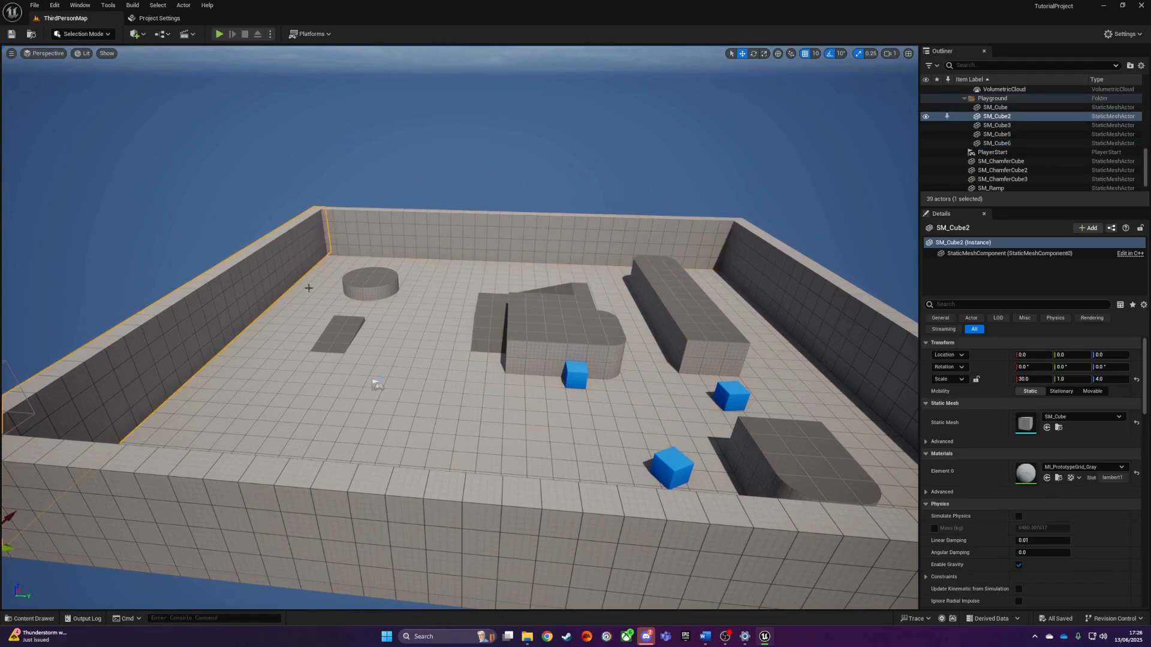
pyautogui.click(339, 333)
pyautogui.click(366, 294)
pyautogui.click(535, 316)
pyautogui.click(529, 359)
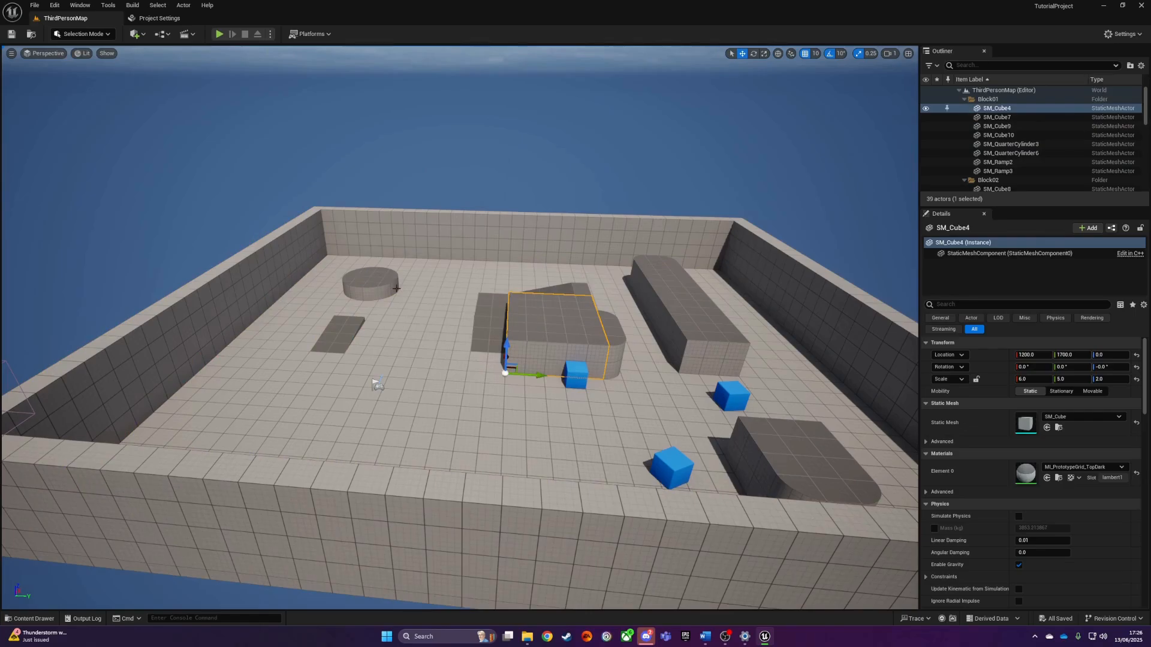
# Fly the viewport camera around the walled arena to examine the level from different positions
pyautogui.moveTo(529, 360); pyautogui.dragTo(497, 357, button='right')
pyautogui.moveTo(617, 411); pyautogui.dragTo(317, 477, button='right')
pyautogui.press('w')
pyautogui.press('a')
pyautogui.press('s')
pyautogui.press('d')
pyautogui.press('w')
pyautogui.press('a')
pyautogui.press('d')
pyautogui.press('s')
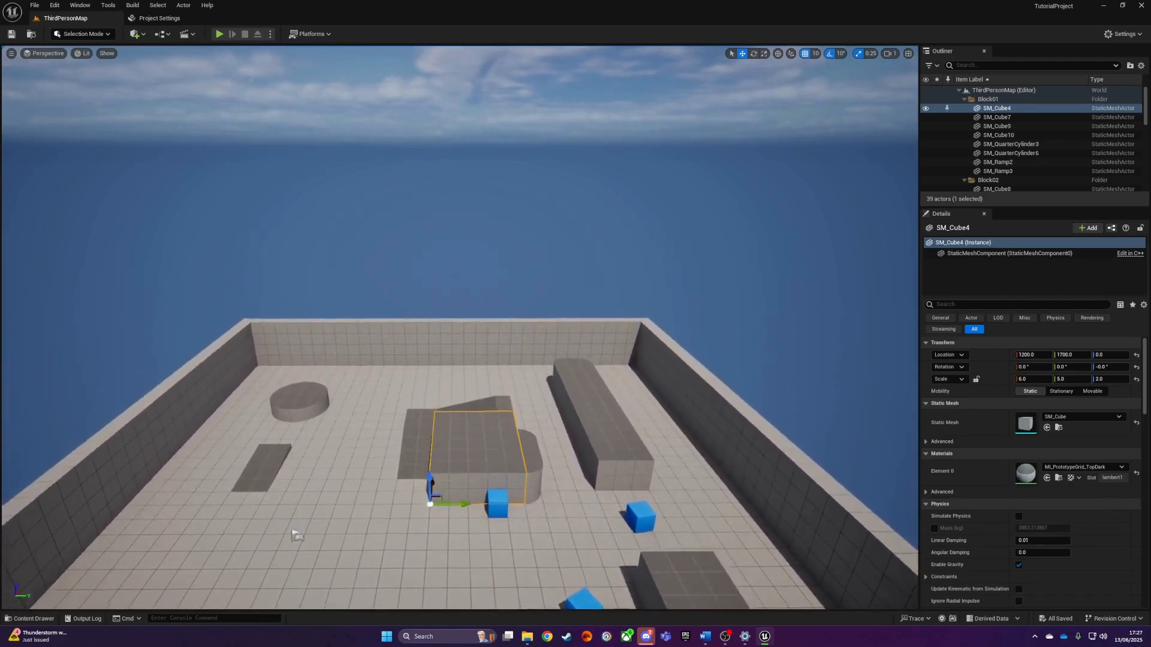
# Move the blue chamfer cube beside the central block to about X 1060, Y 2050
pyautogui.moveTo(461, 327); pyautogui.dragTo(357, 295, button='right')
pyautogui.press('w')
pyautogui.moveTo(467, 351); pyautogui.dragTo(427, 353, button='right')
pyautogui.press('w')
pyautogui.press('a')
pyautogui.press('w')
pyautogui.moveTo(540, 339); pyautogui.dragTo(600, 334, button='right')
pyautogui.press('s')
pyautogui.click(514, 331)
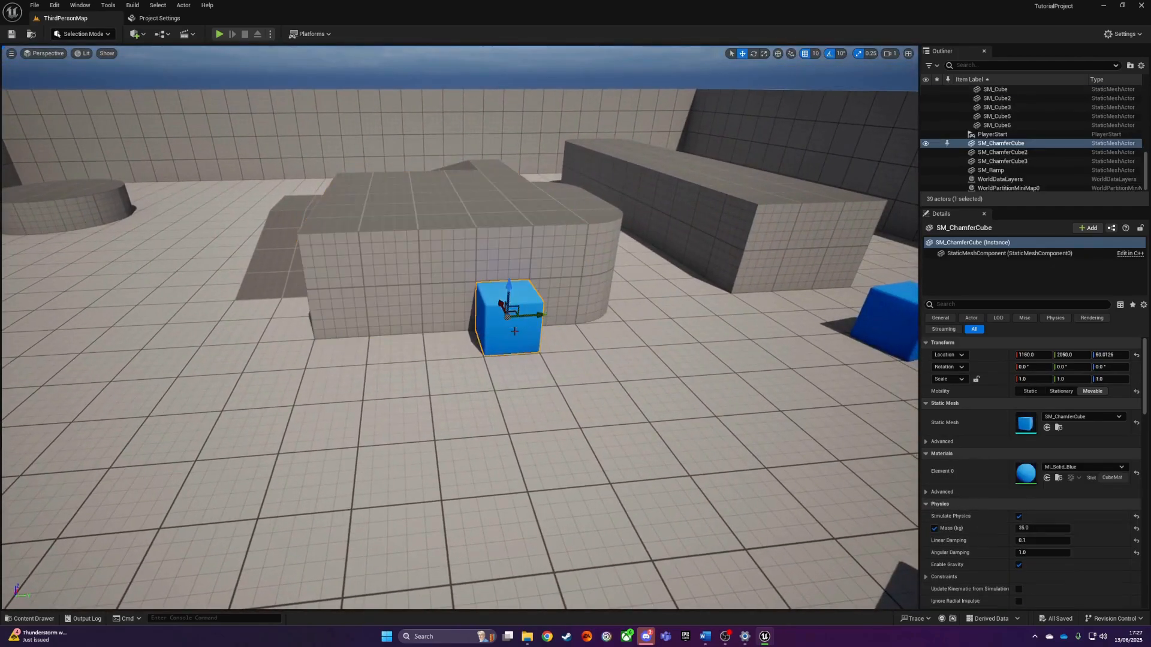
pyautogui.press('w')
pyautogui.moveTo(501, 308)
pyautogui.mouseDown(button='right')
pyautogui.moveTo(510, 295)
pyautogui.moveTo(487, 324)
pyautogui.moveTo(504, 328)
pyautogui.mouseUp(button='right')
pyautogui.press('s')
pyautogui.moveTo(509, 301); pyautogui.dragTo(311, 336)
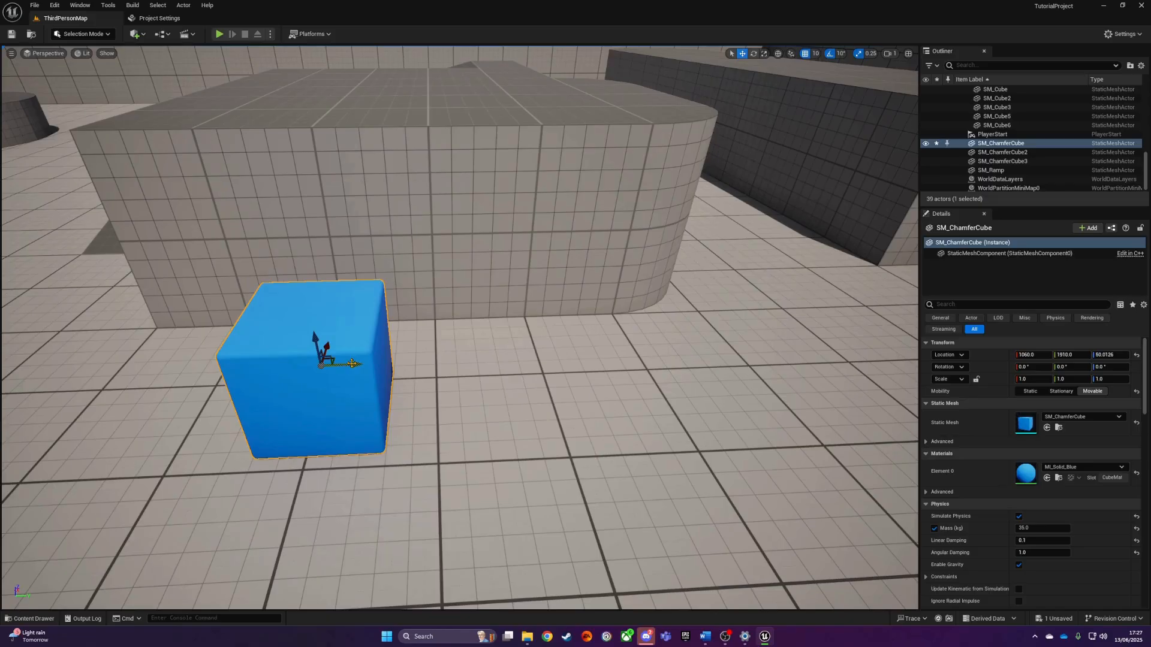
pyautogui.moveTo(327, 354); pyautogui.dragTo(534, 360)
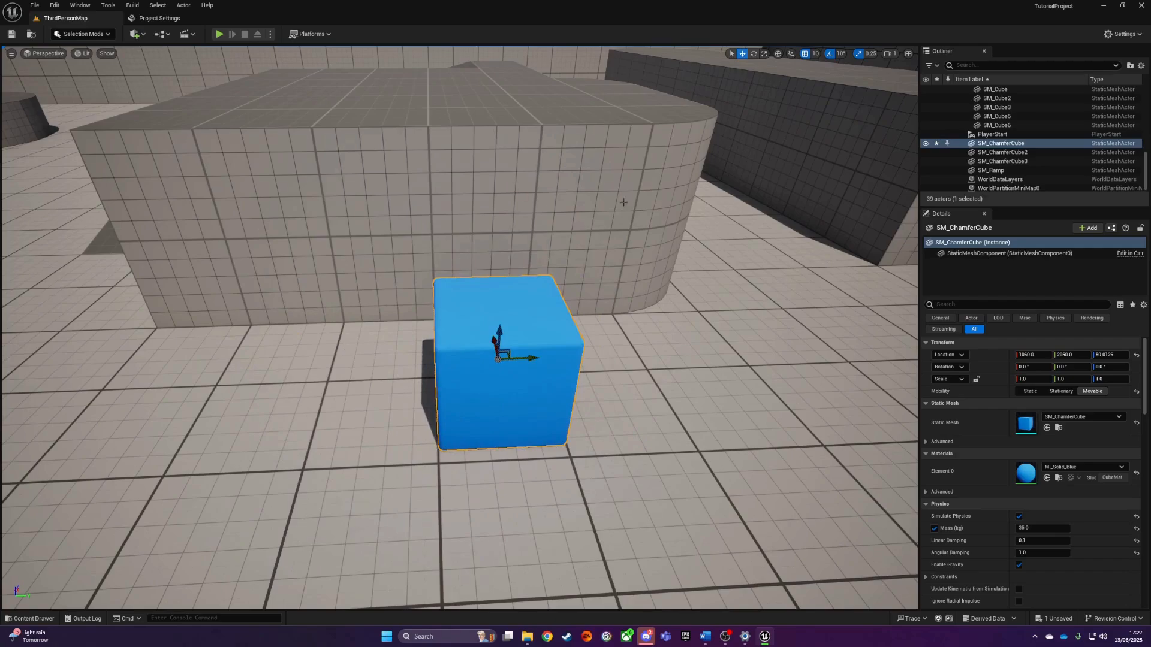
# Try rotating and scaling the blue cube with the transform gizmos, undoing each change
pyautogui.click(753, 53)
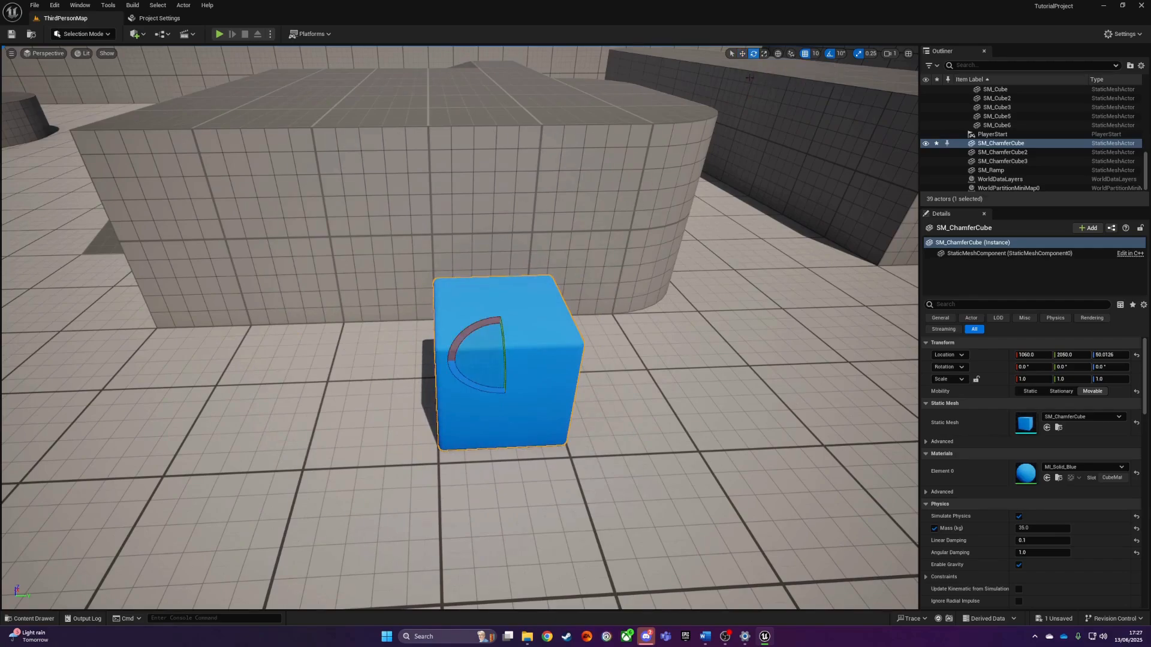
pyautogui.moveTo(467, 385); pyautogui.dragTo(501, 349)
pyautogui.hotkey('ctrl', 'z')
pyautogui.hotkey('ctrl', 'z')
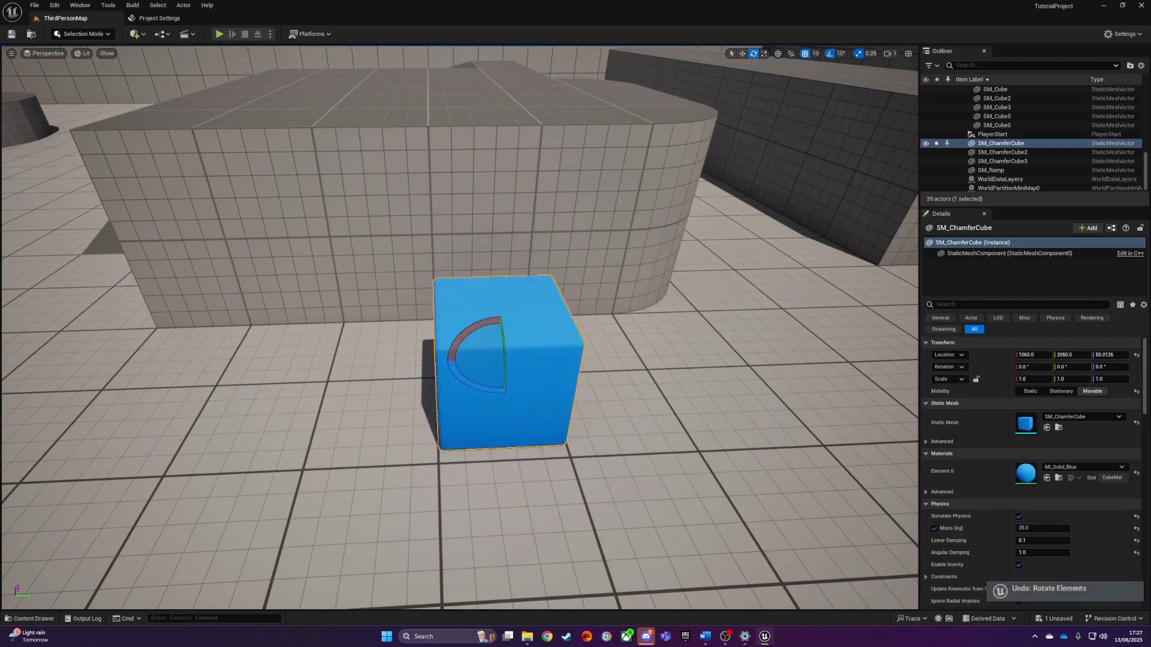
pyautogui.click(763, 53)
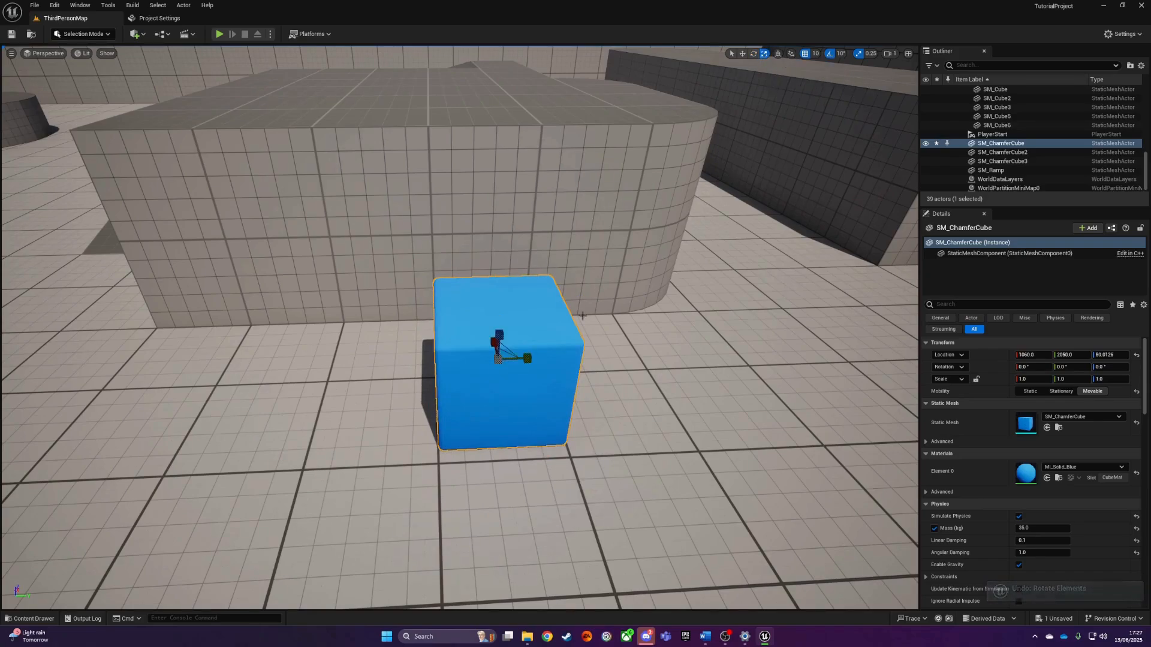
pyautogui.moveTo(500, 359)
pyautogui.mouseDown()
pyautogui.moveTo(539, 311)
pyautogui.moveTo(503, 354)
pyautogui.mouseUp()
pyautogui.hotkey('ctrl', 'z')
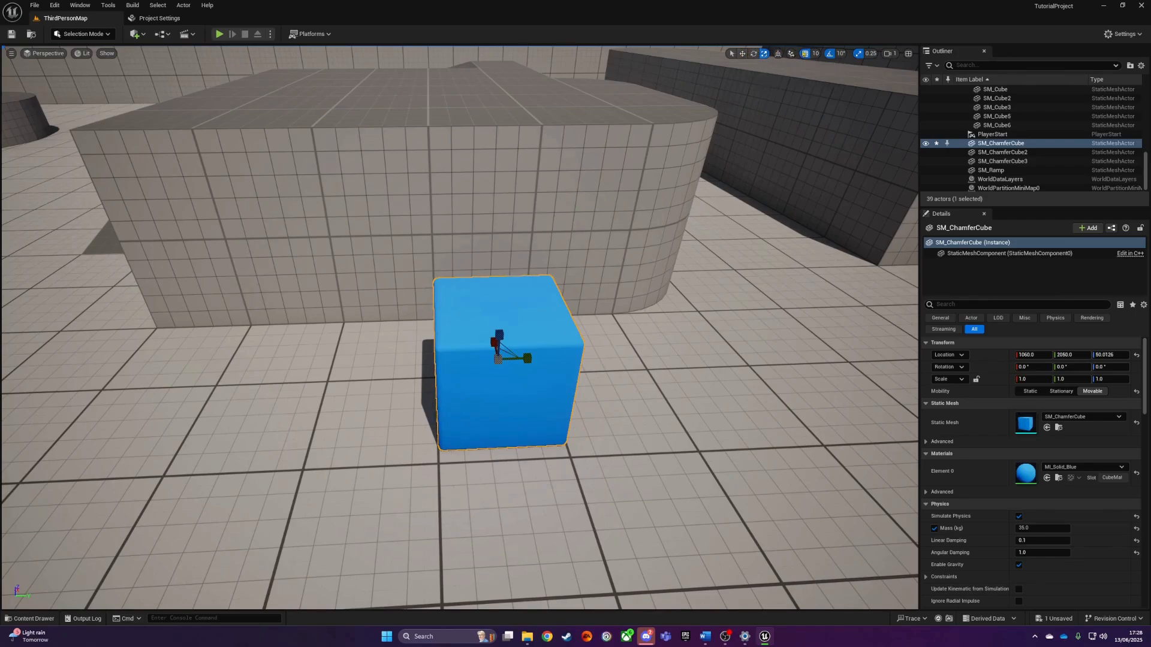
# Set the position grid snap size to 50 and move the blue cube along Y to 2000
pyautogui.click(816, 53)
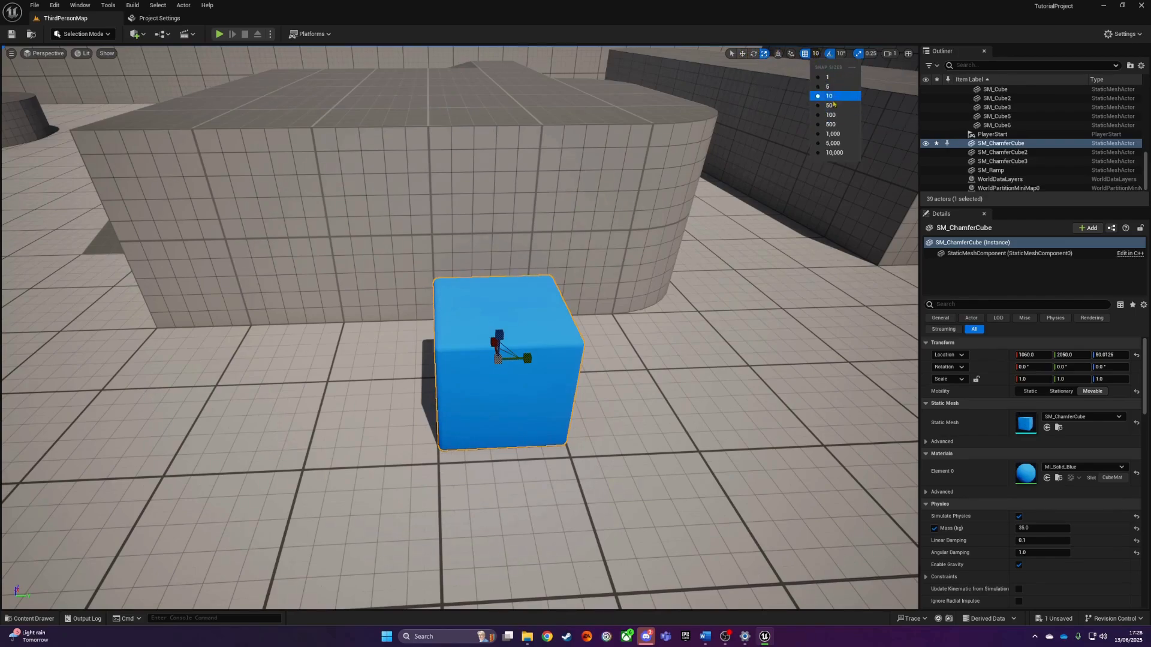
pyautogui.press('w')
pyautogui.moveTo(535, 357); pyautogui.dragTo(477, 353)
# Set the rotation snap to 30° and rotate the blue cube about its vertical axis to about -360°
pyautogui.click(841, 54)
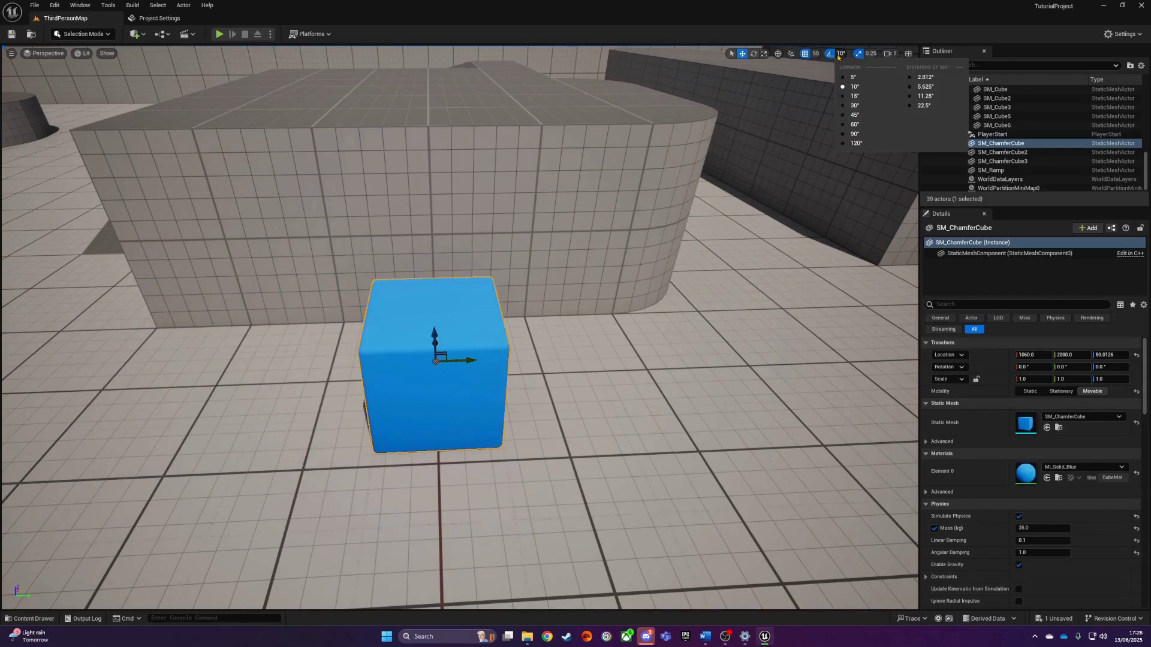
pyautogui.click(859, 107)
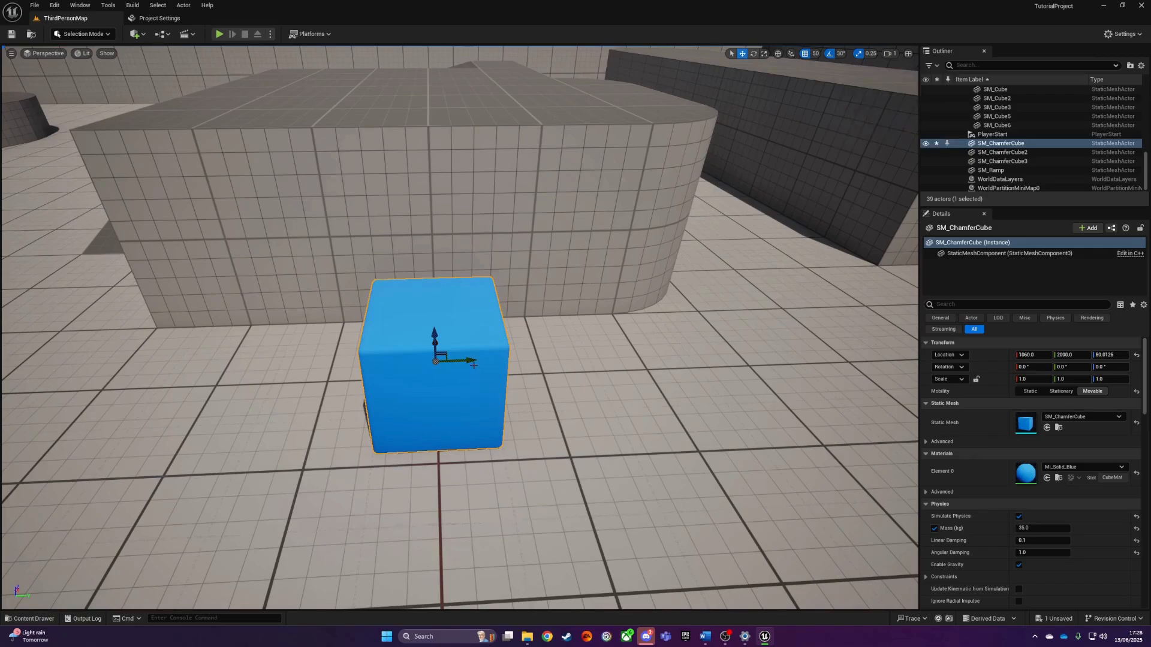
pyautogui.press('e')
pyautogui.moveTo(483, 363); pyautogui.dragTo(420, 388)
pyautogui.moveTo(390, 347); pyautogui.dragTo(456, 390)
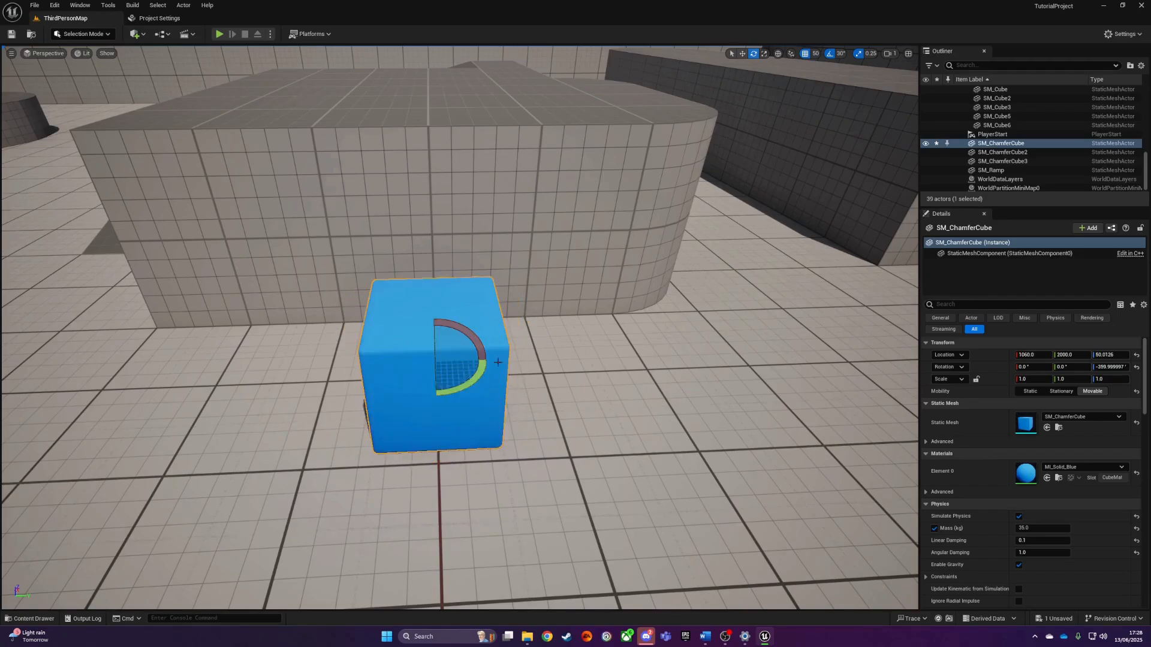
# Set the rotation snap to 5° and the position snap to 1, and move the blue cube along Y to about 1951
pyautogui.click(839, 53)
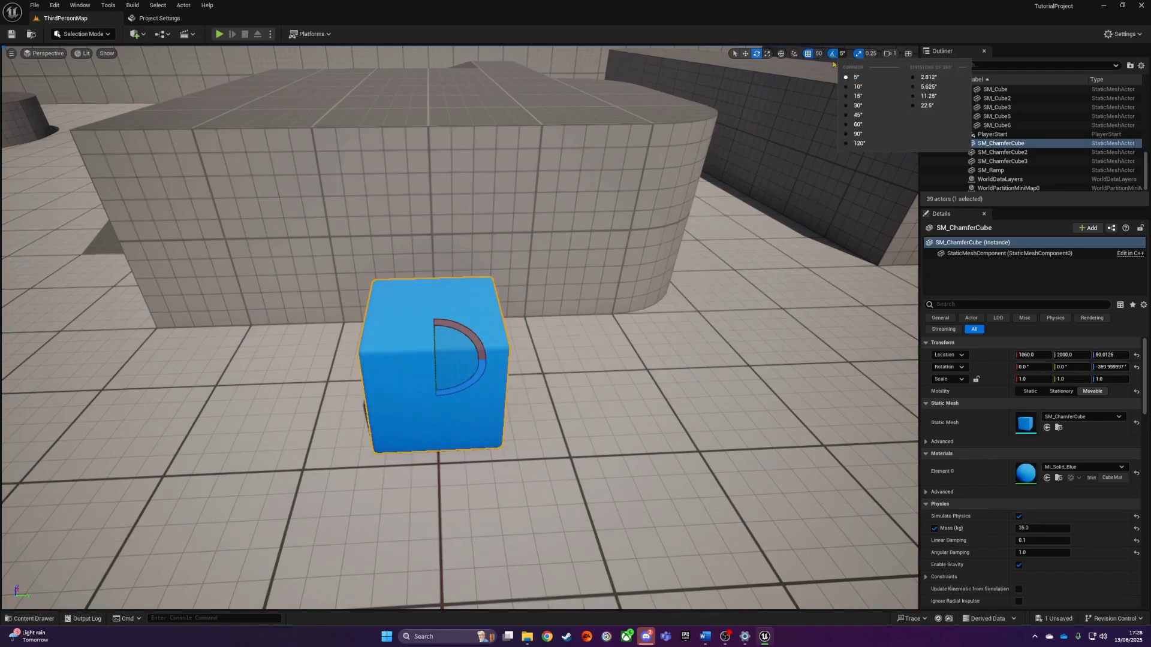
pyautogui.click(860, 78)
pyautogui.click(819, 53)
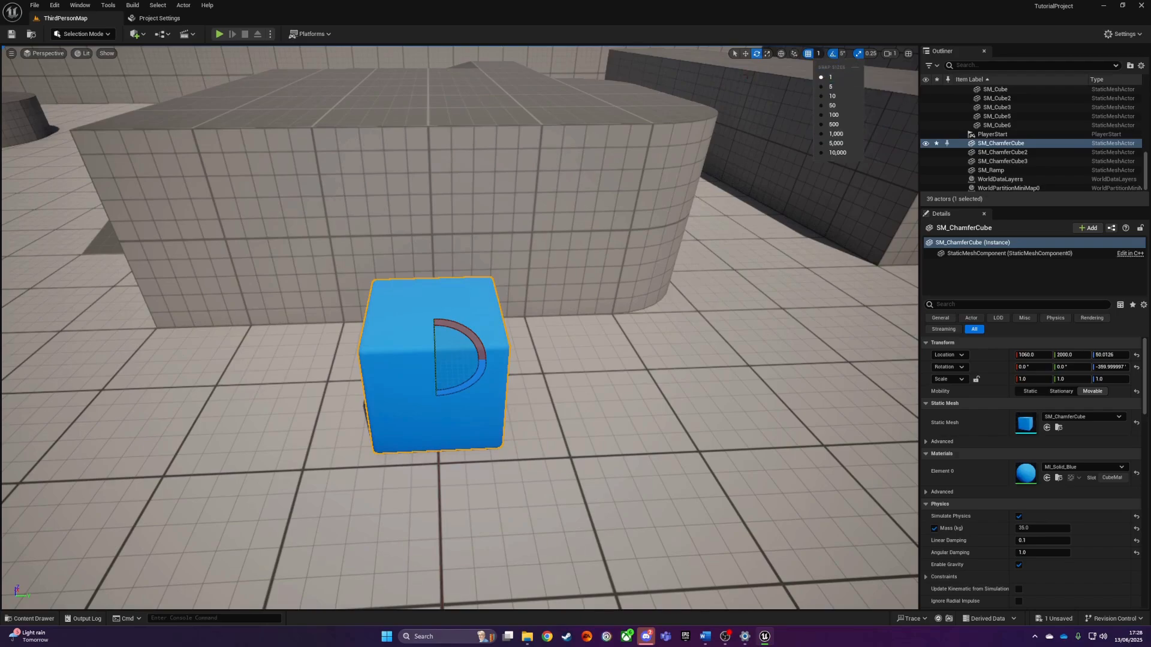
pyautogui.click(830, 77)
pyautogui.press('w')
pyautogui.moveTo(470, 360); pyautogui.dragTo(412, 356)
# Set the position grid snap size to 100 and try moving the blue cube with it
pyautogui.click(819, 54)
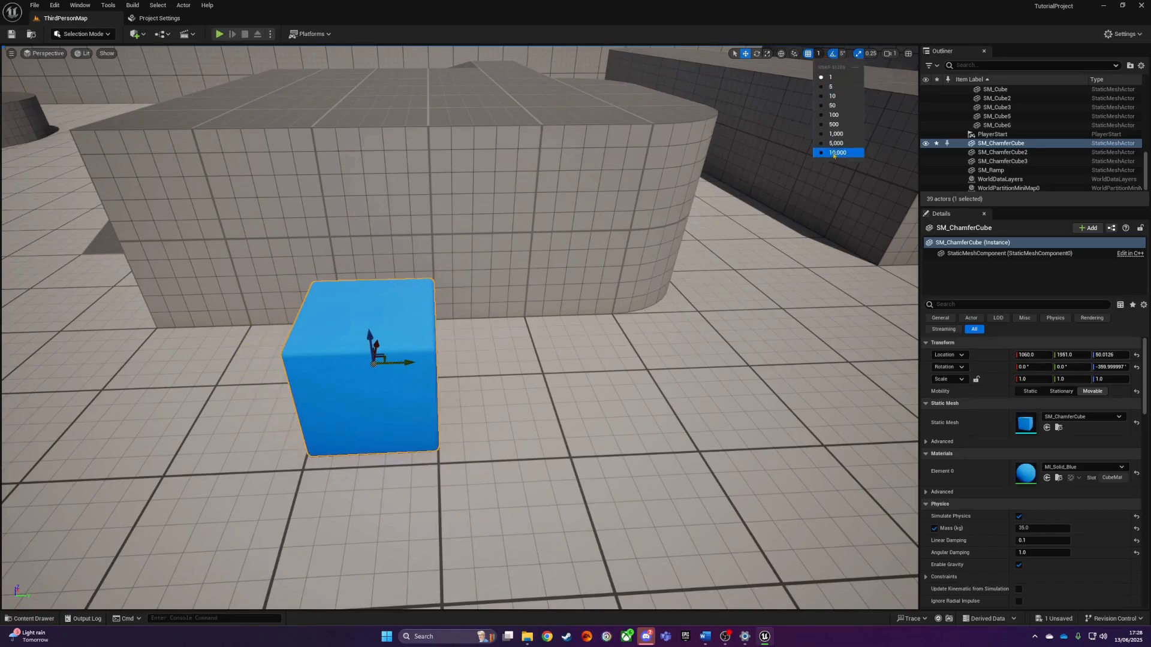
pyautogui.click(833, 115)
pyautogui.moveTo(403, 359); pyautogui.dragTo(395, 392)
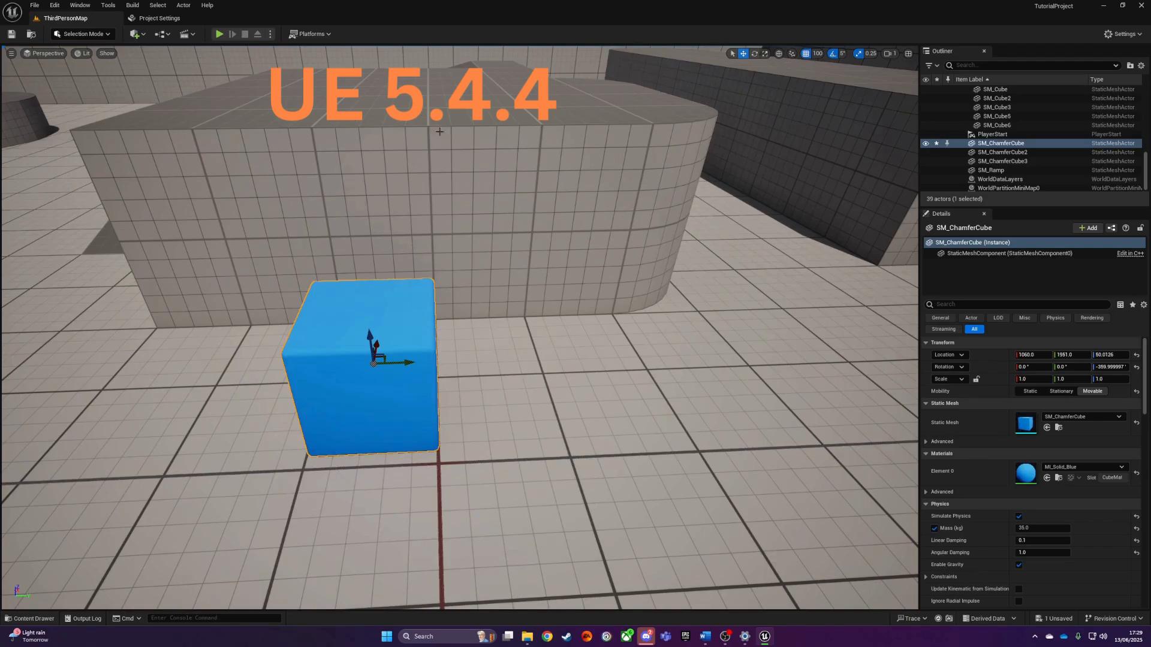
pyautogui.moveTo(461, 328); pyautogui.dragTo(453, 294, button='right')
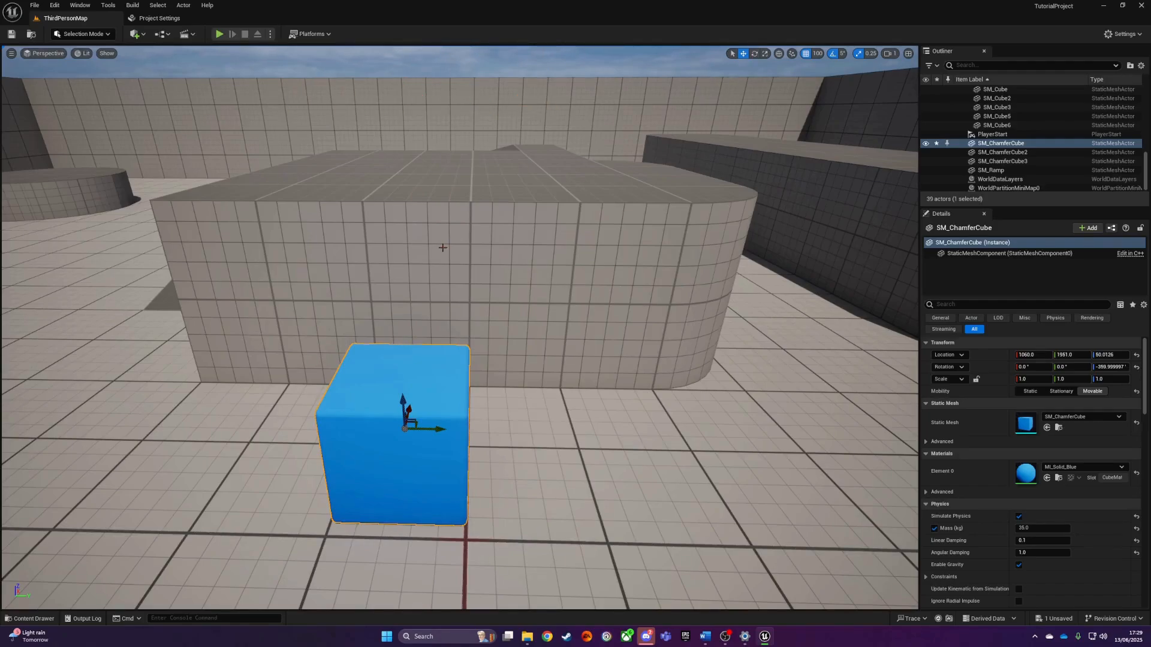
pyautogui.moveTo(460, 327); pyautogui.dragTo(474, 296, button='right')
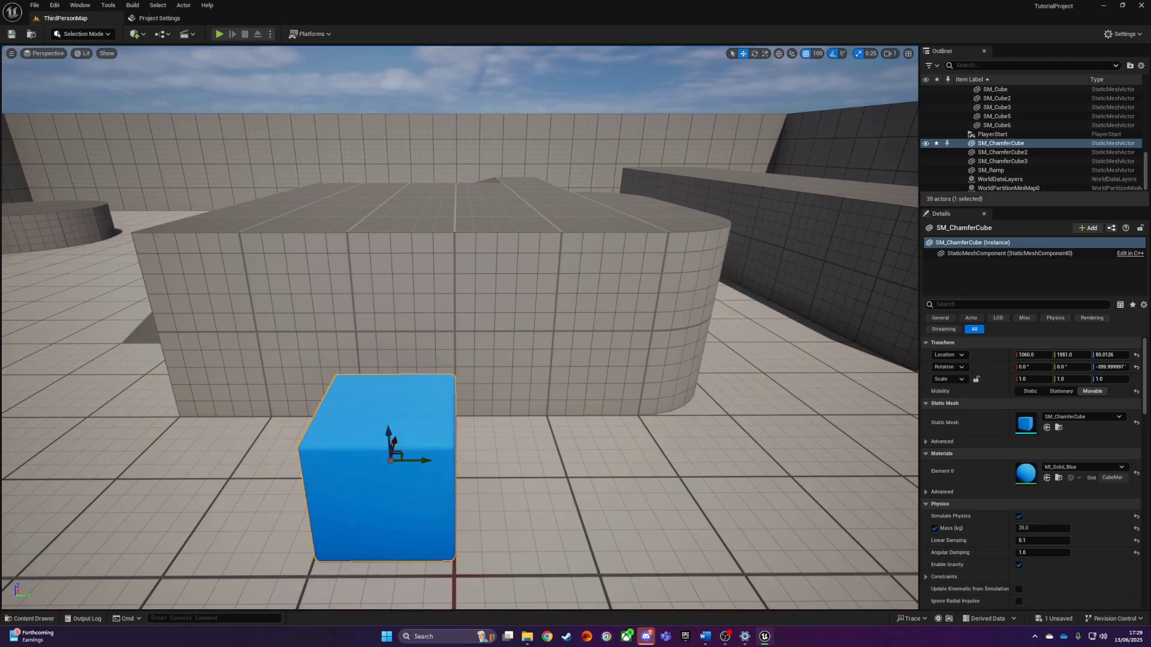
pyautogui.moveTo(557, 286)
pyautogui.mouseDown(button='right')
pyautogui.moveTo(579, 255)
pyautogui.moveTo(584, 301)
pyautogui.moveTo(517, 282)
pyautogui.moveTo(551, 296)
pyautogui.mouseUp(button='right')
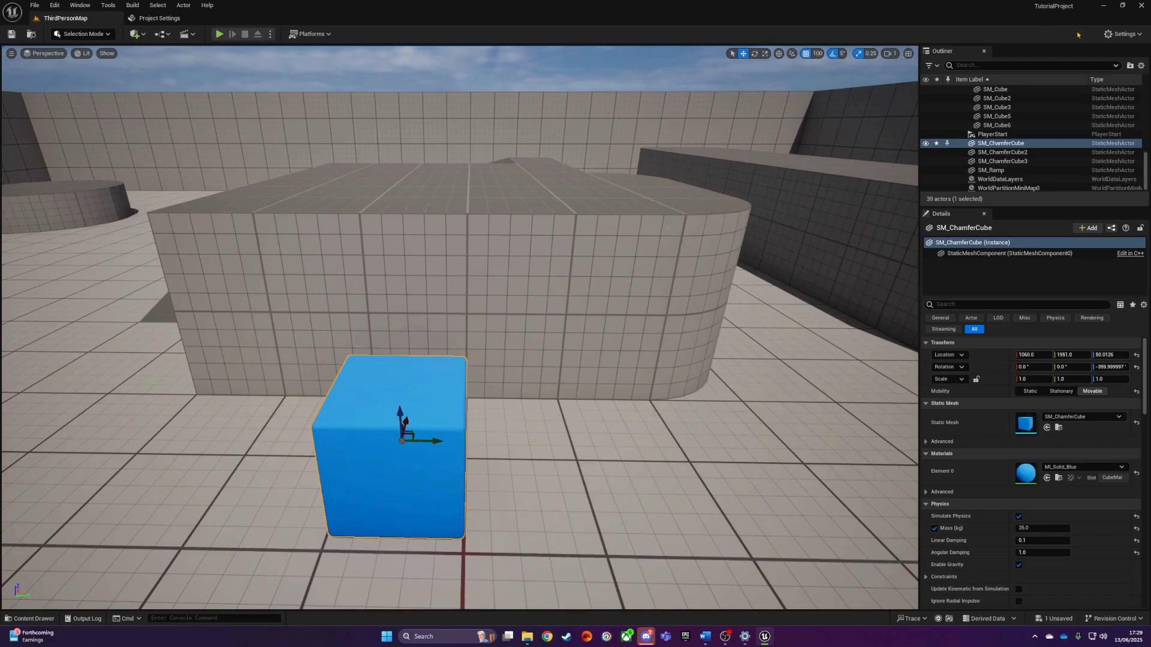
# Lower all engine scalability groups first to Medium and finally to Low, and look over the scene at that quality
pyautogui.click(1118, 35)
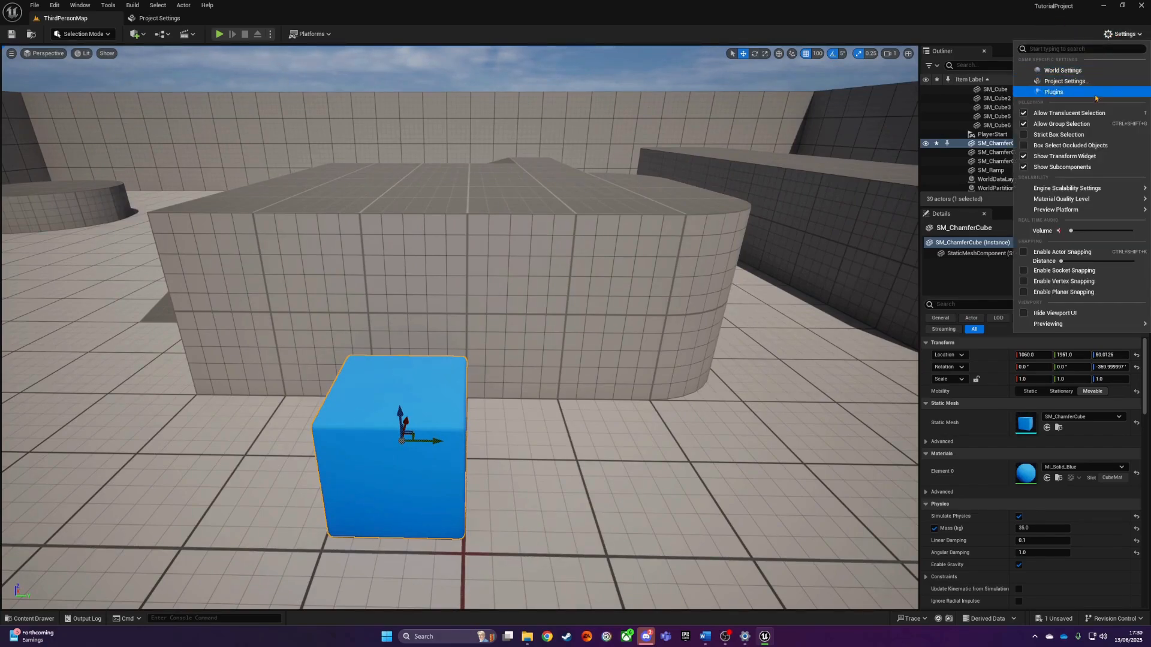
pyautogui.moveTo(1097, 188)
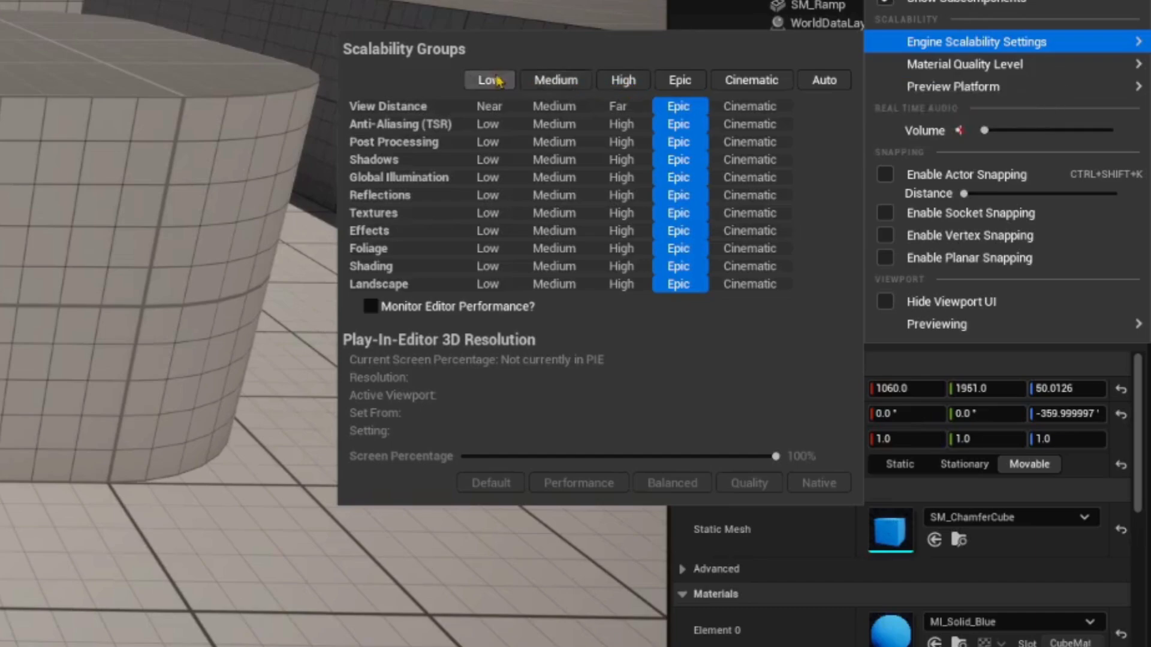
pyautogui.click(556, 80)
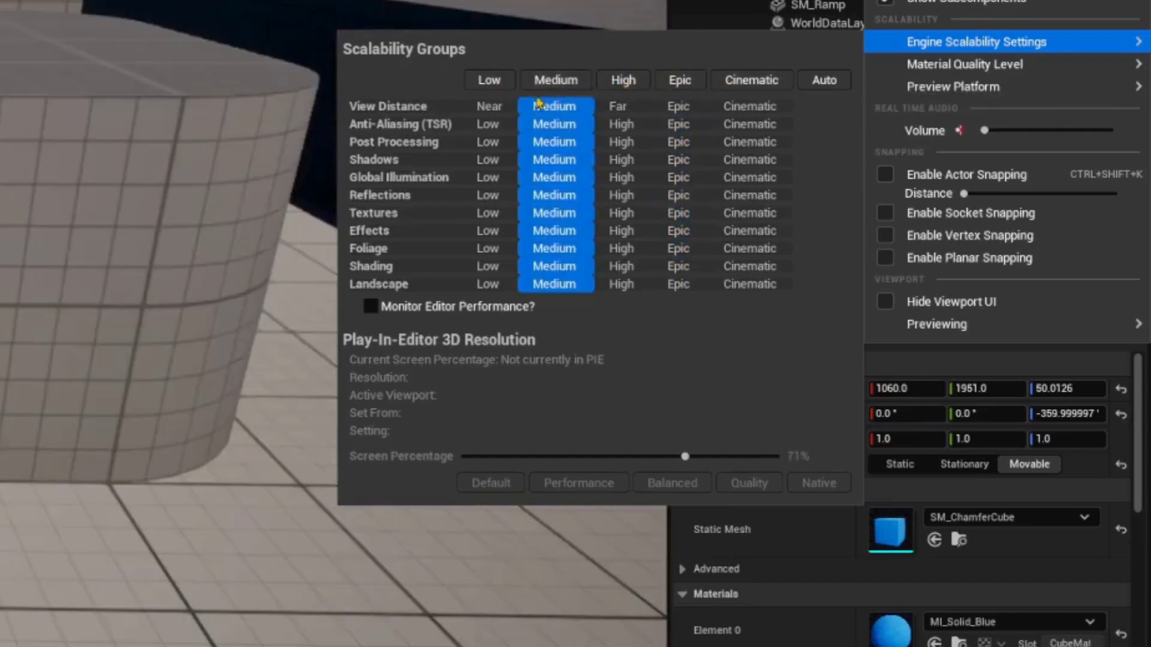
pyautogui.click(489, 81)
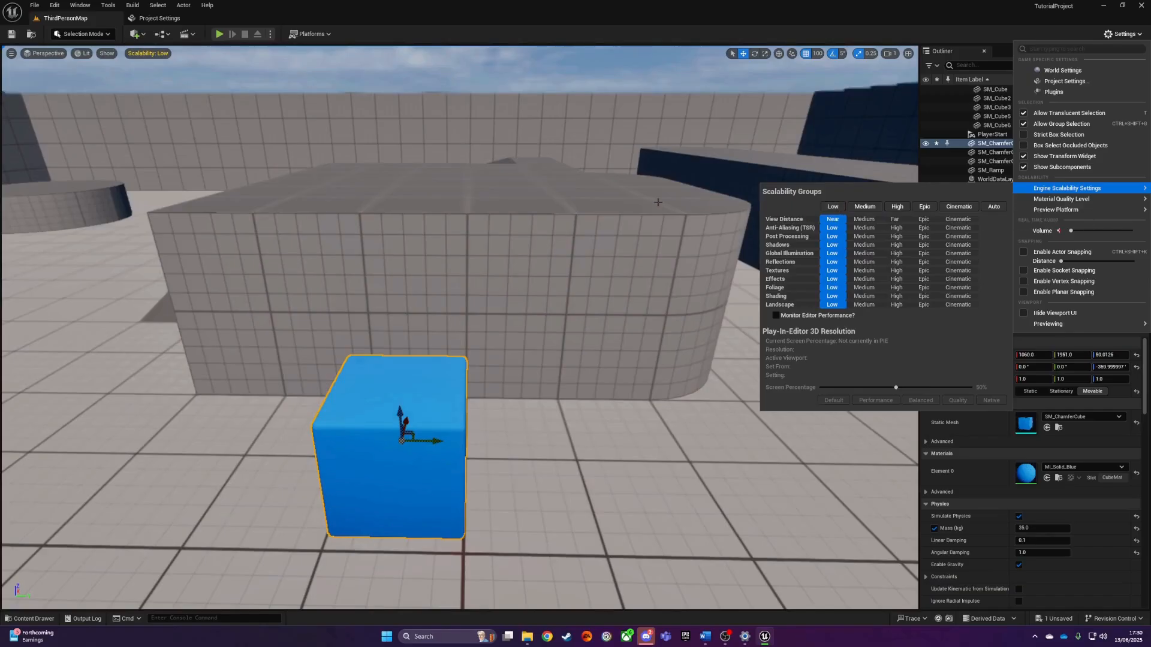
pyautogui.moveTo(567, 232); pyautogui.dragTo(563, 276, button='right')
# Set all engine scalability groups to Epic and look over the scene at that quality
pyautogui.click(1120, 34)
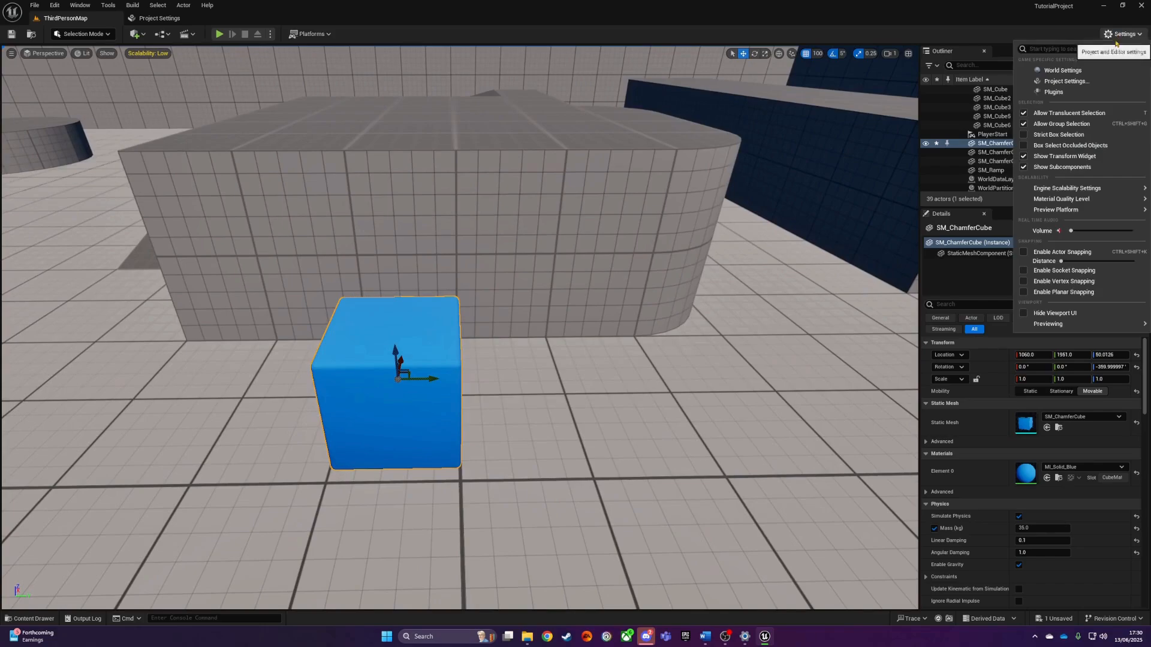
pyautogui.moveTo(1075, 189)
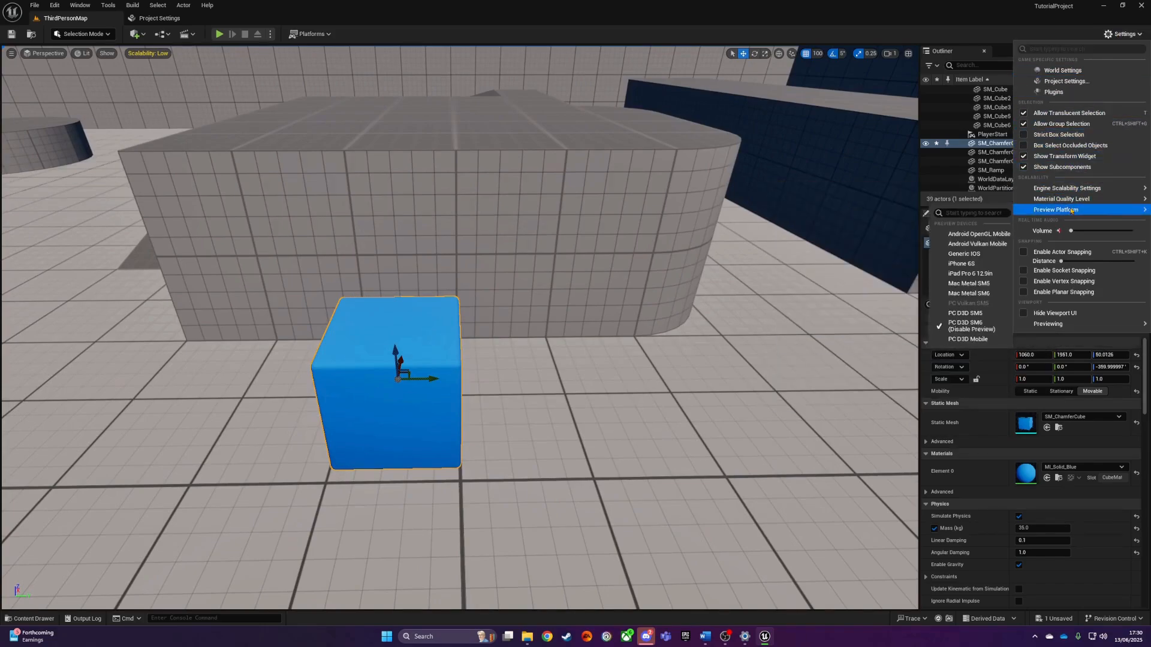
pyautogui.click(926, 206)
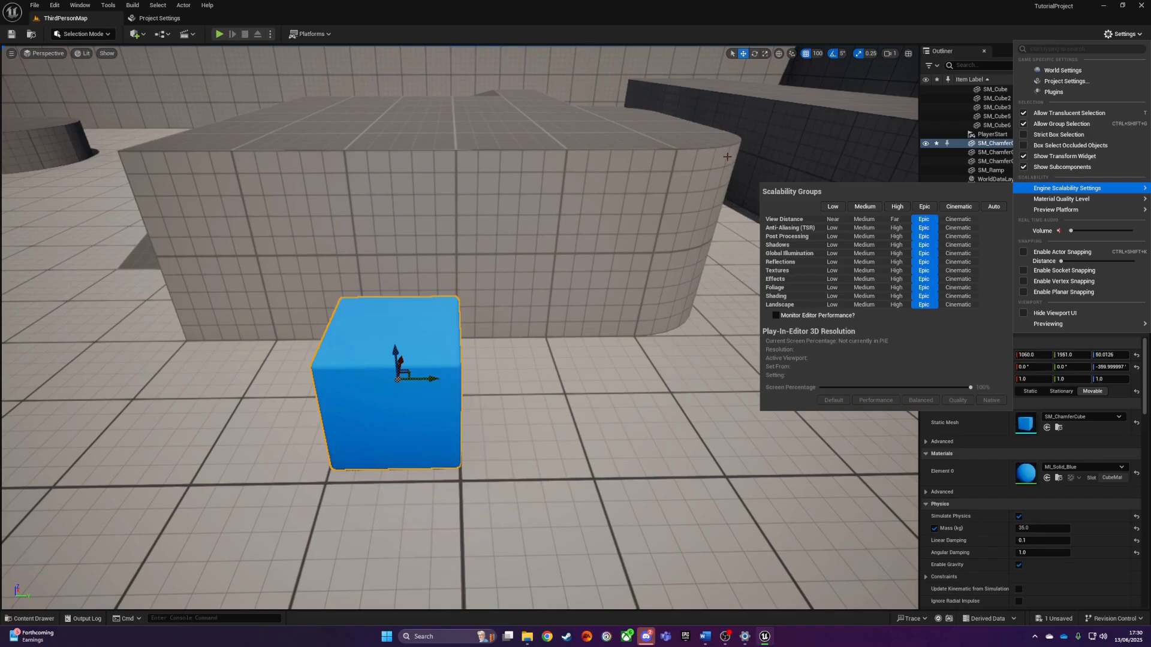
pyautogui.moveTo(681, 156); pyautogui.dragTo(710, 139, button='right')
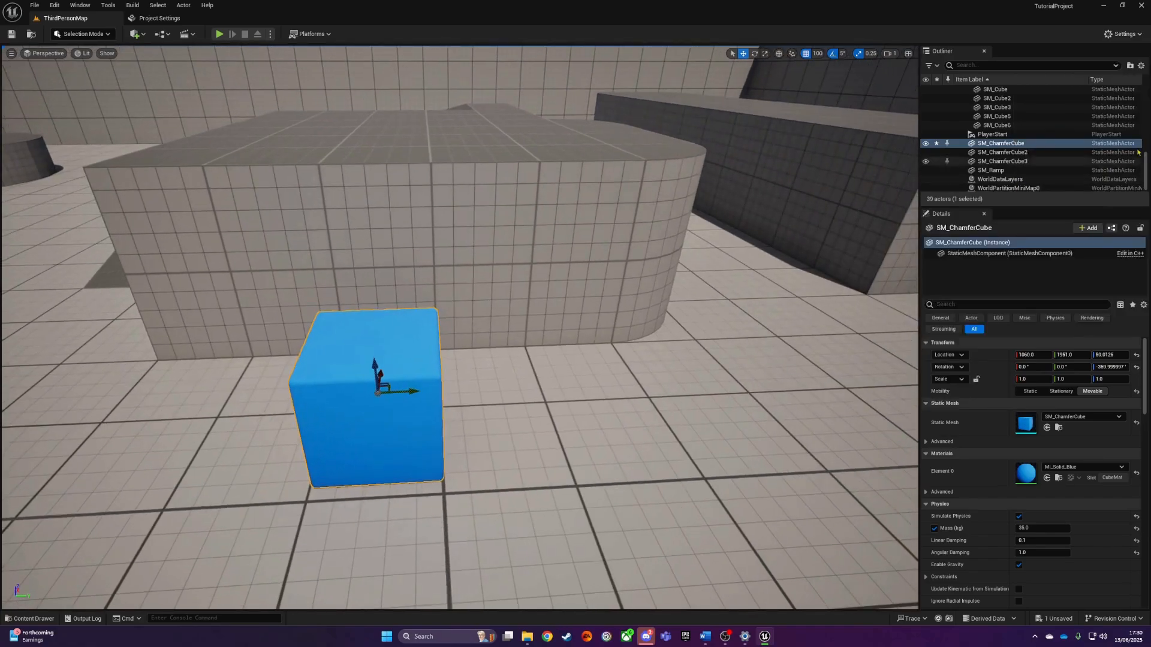
# Look over the Cinematic option in the engine scalability settings and view the scene from farther back
pyautogui.click(1123, 33)
pyautogui.moveTo(1071, 187)
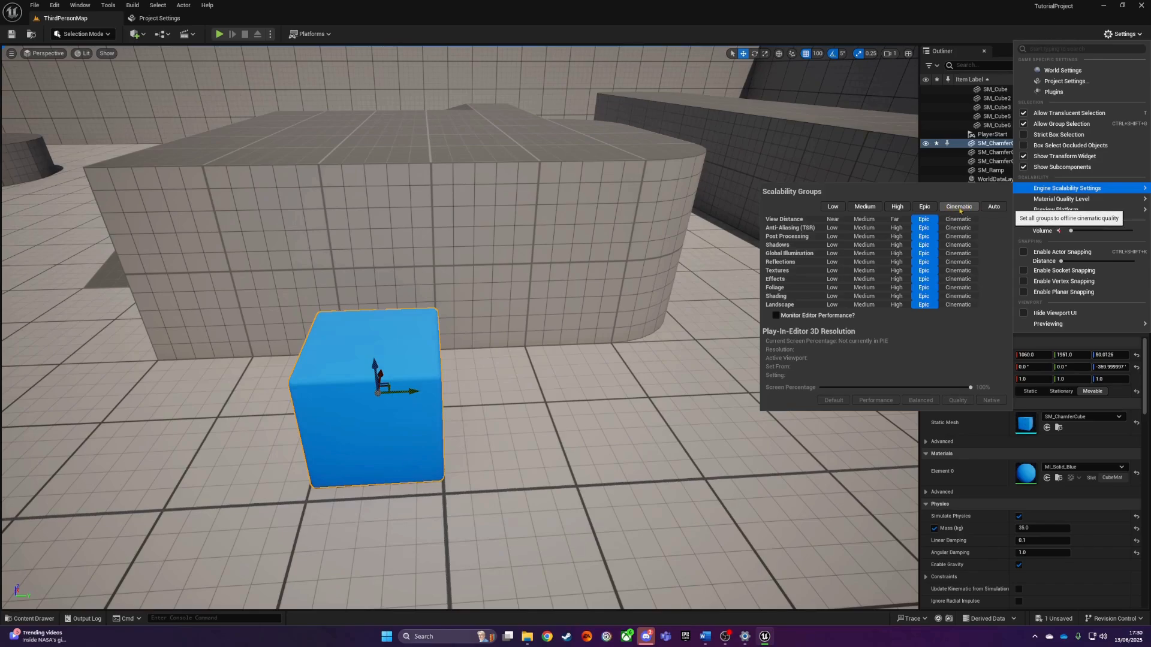
pyautogui.moveTo(672, 287); pyautogui.dragTo(564, 270, button='right')
pyautogui.press('s')
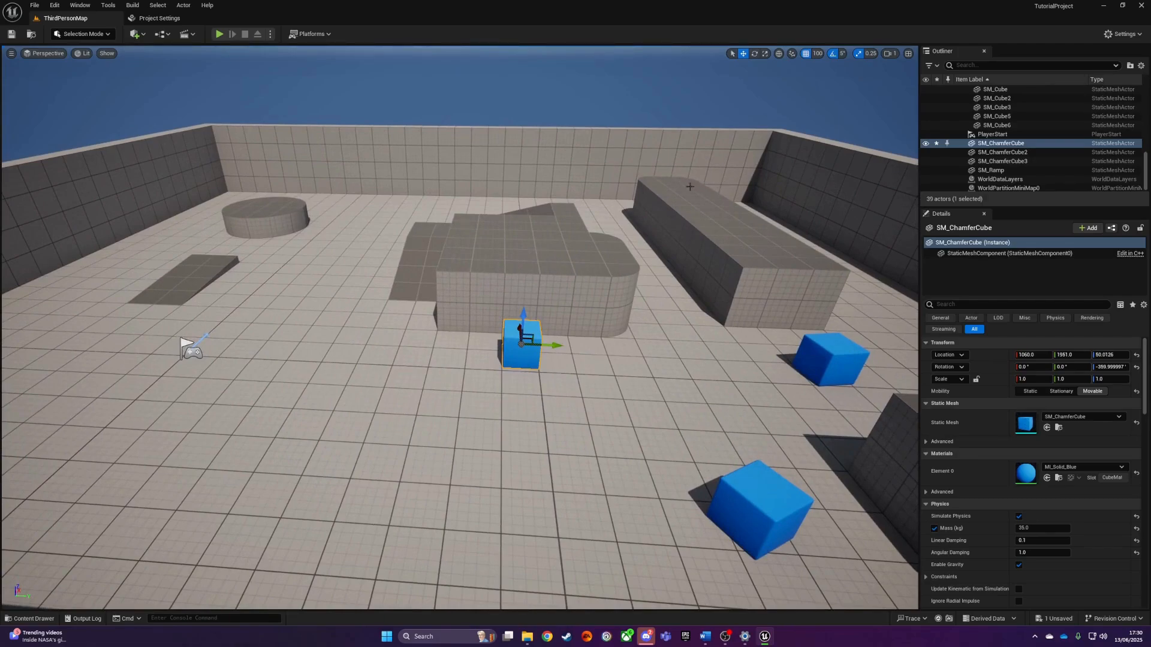
# Try moving the selected blue cube and undo the move
pyautogui.moveTo(616, 184); pyautogui.dragTo(648, 196, button='right')
pyautogui.press('w')
pyautogui.moveTo(489, 351); pyautogui.dragTo(423, 366)
pyautogui.hotkey('ctrl', 'z')
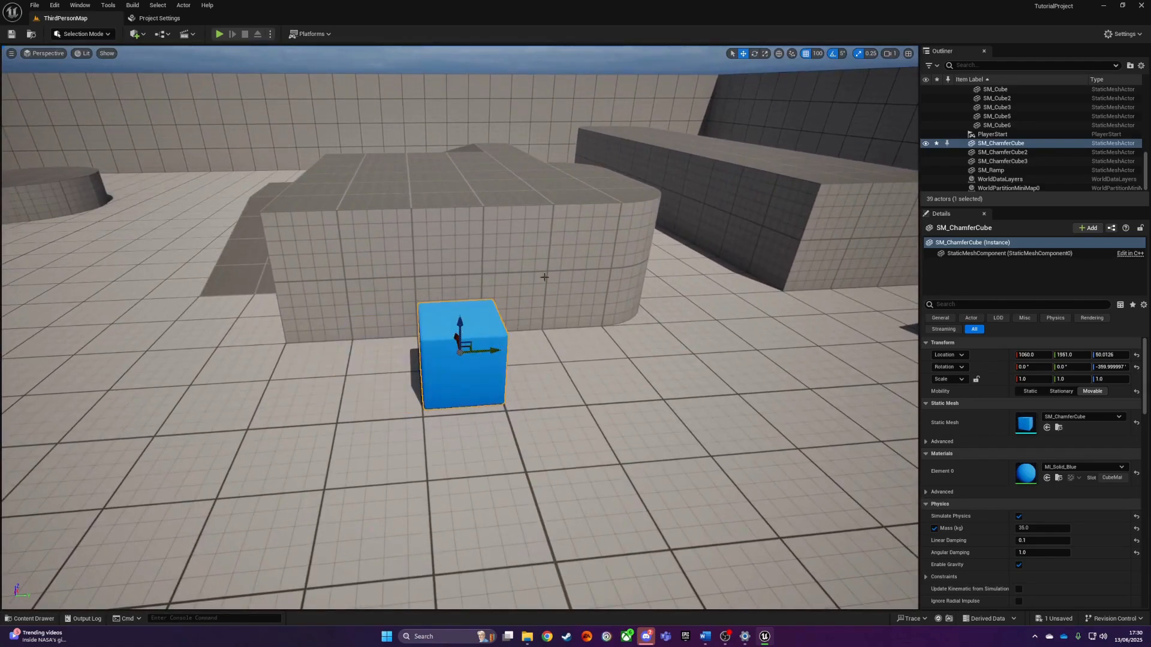
# Duplicate the blue cube and move the copy along Y to 2151
pyautogui.press('d')
pyautogui.moveTo(468, 314)
pyautogui.mouseDown(button='right')
pyautogui.moveTo(434, 312)
pyautogui.moveTo(453, 316)
pyautogui.mouseUp(button='right')
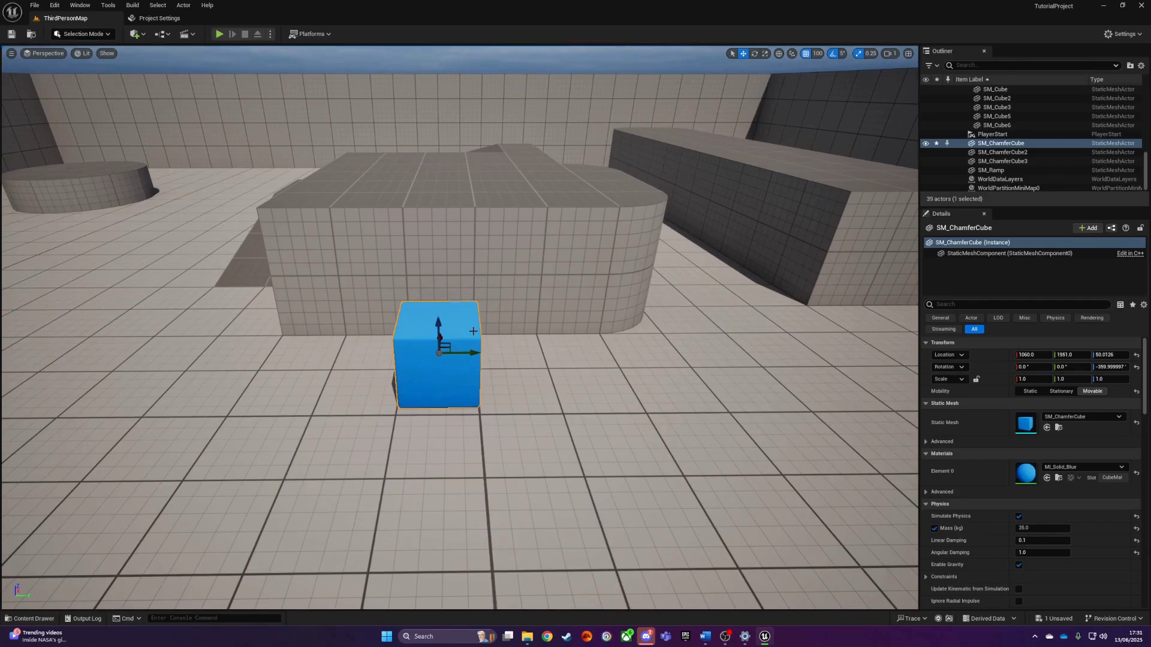
pyautogui.hotkey('ctrl', 'd')
pyautogui.moveTo(469, 354); pyautogui.dragTo(605, 353)
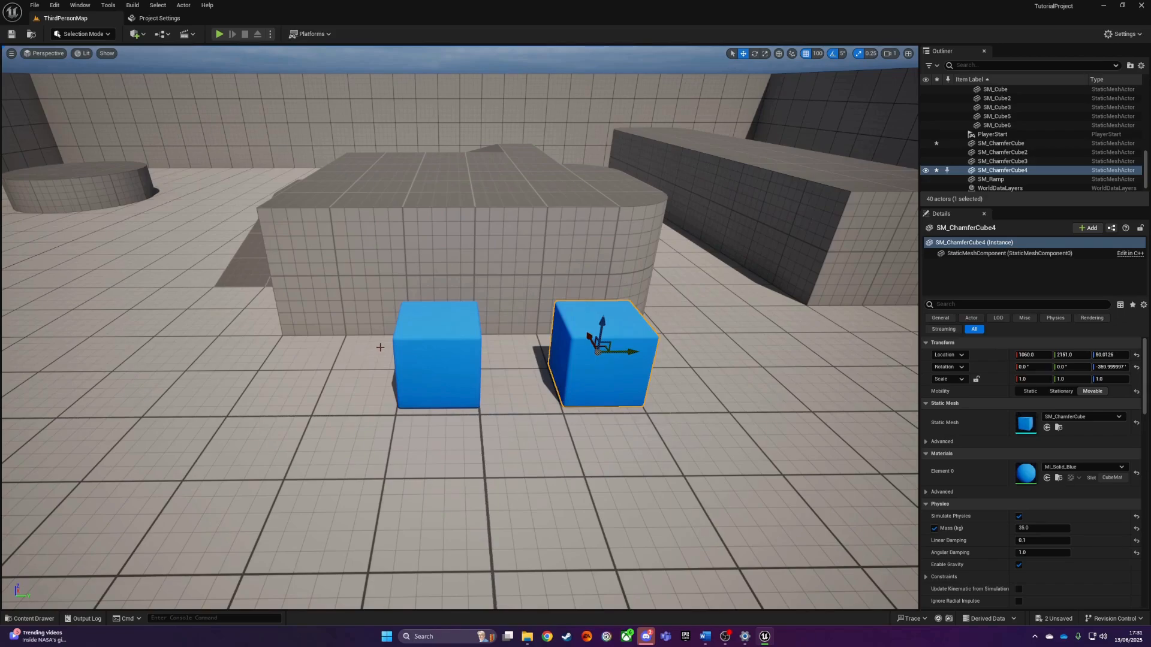
# Try deleting the original blue cube and undo the deletion
pyautogui.click(430, 353)
pyautogui.press('Delete')
pyautogui.click(223, 347)
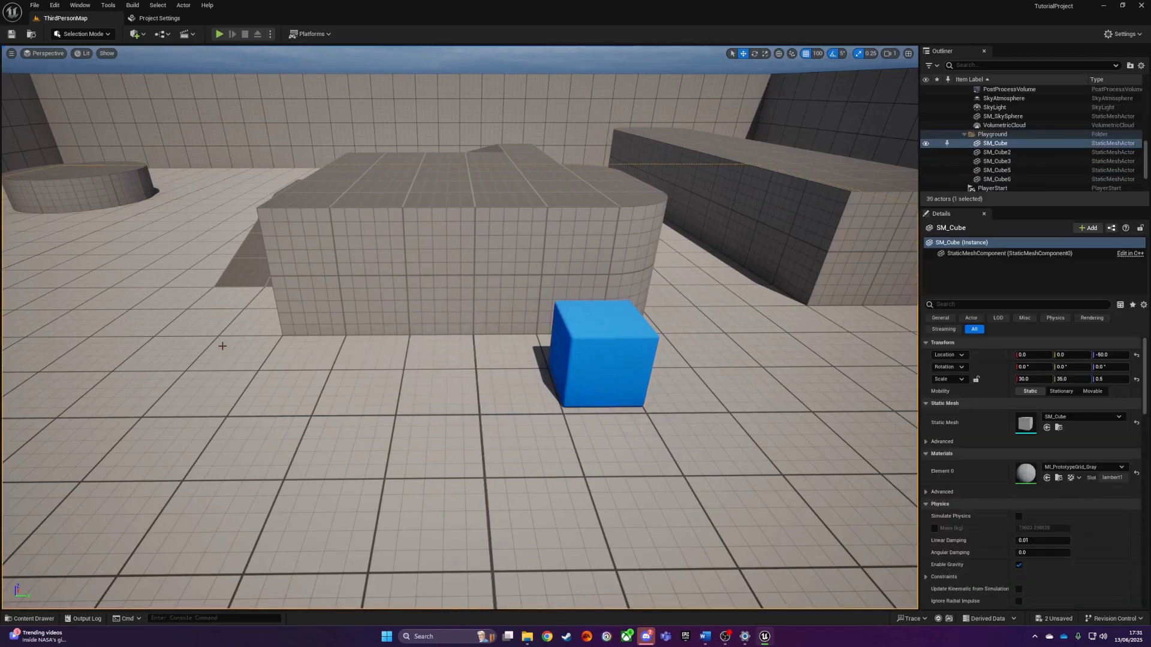
pyautogui.hotkey('ctrl', 'z')
pyautogui.hotkey('ctrl', 'z')
# Move the original cube along Y to 1751, and duplicate both cubes along Y to form an evenly spaced row of four
pyautogui.moveTo(474, 353); pyautogui.dragTo(332, 348)
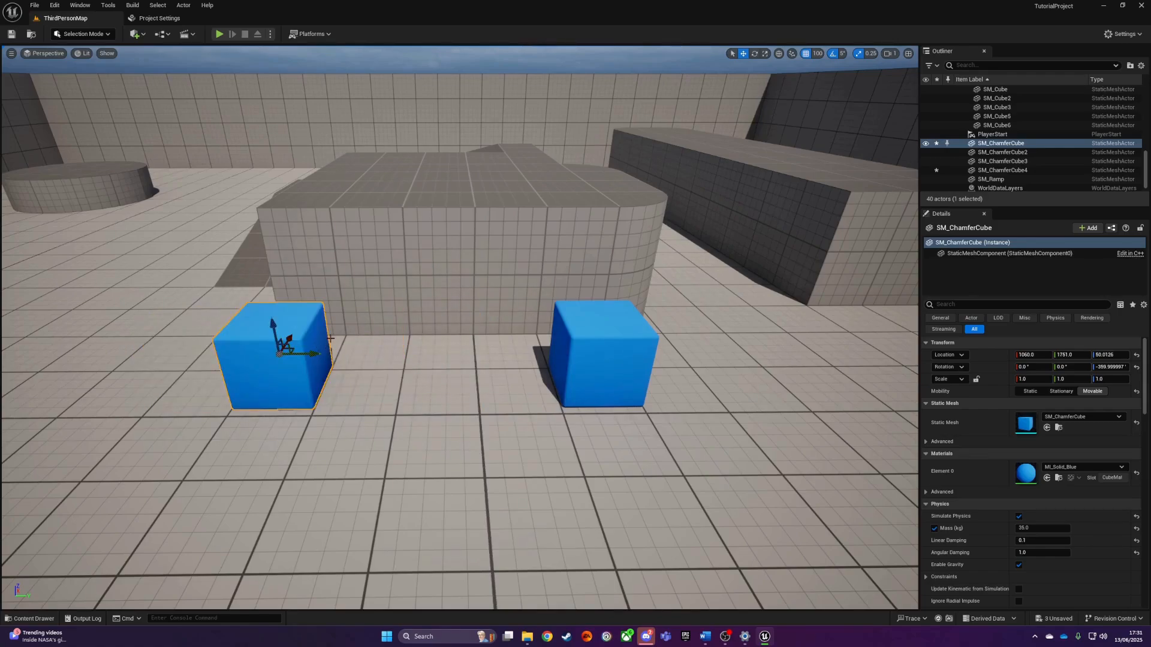
pyautogui.keyDown('ctrl'); pyautogui.click(576, 337); pyautogui.keyUp('ctrl')
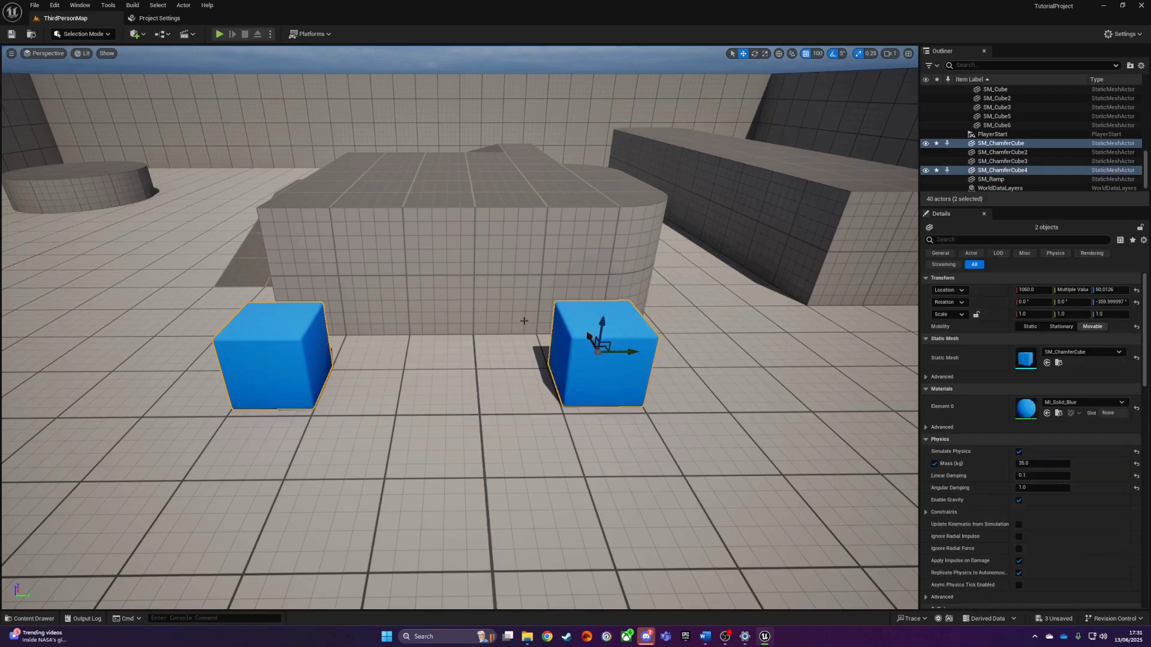
pyautogui.scroll(-5, 550, 322)
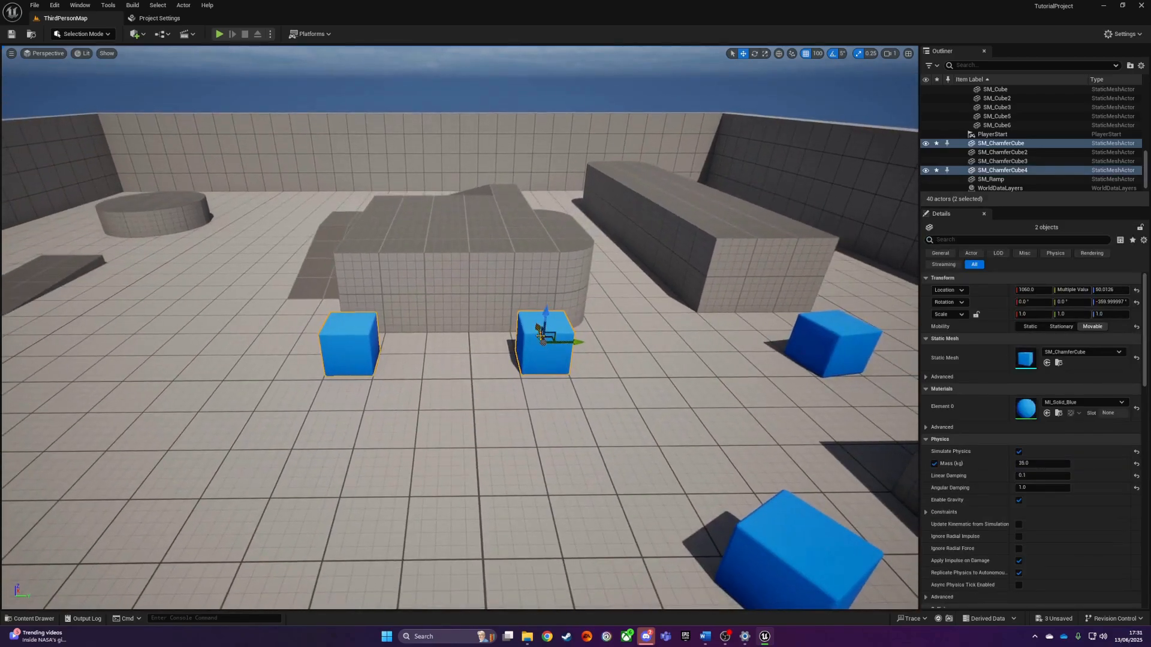
pyautogui.scroll(4, 526, 335)
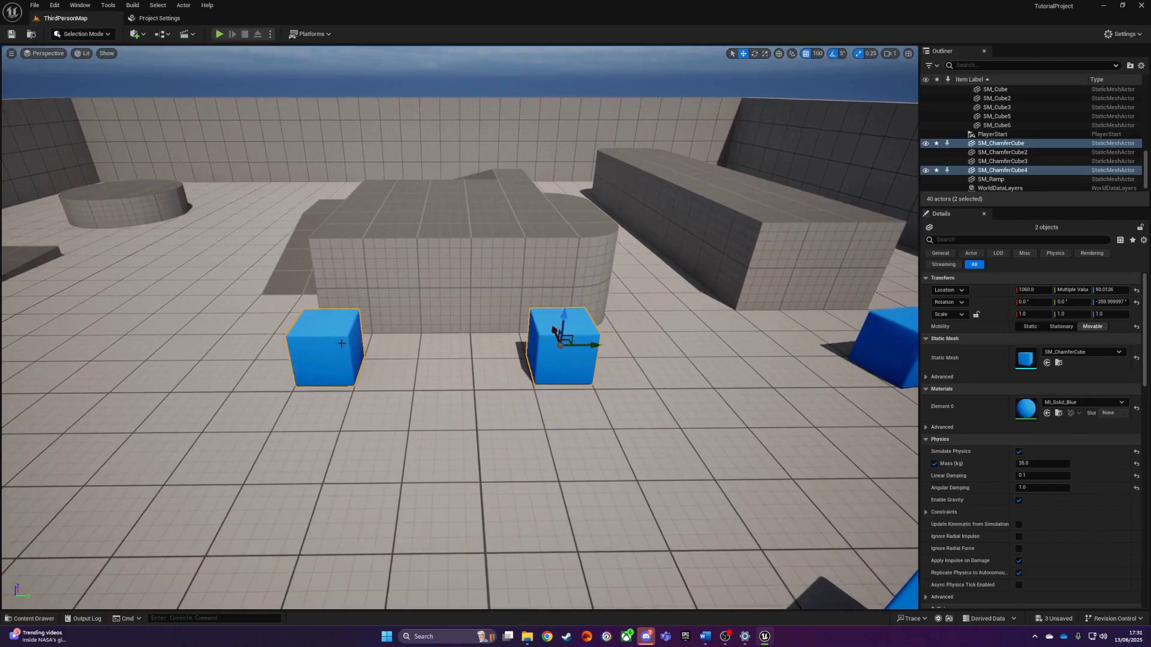
pyautogui.click(342, 346)
pyautogui.keyDown('ctrl'); pyautogui.click(547, 339); pyautogui.keyUp('ctrl')
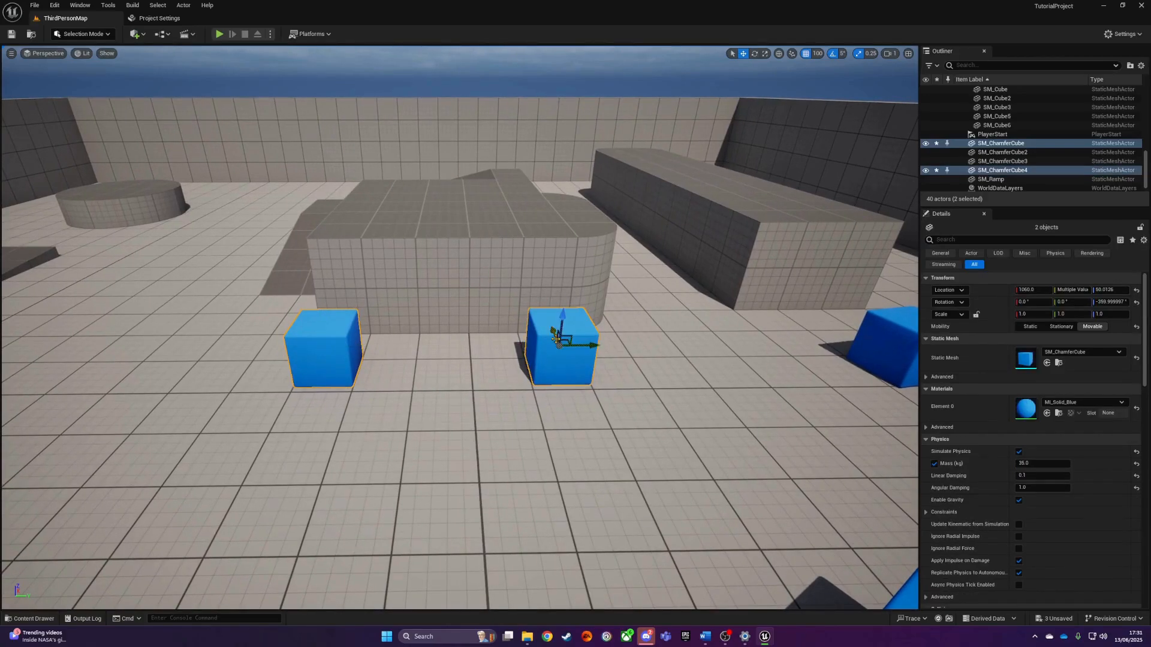
pyautogui.moveTo(559, 342)
pyautogui.mouseDown()
pyautogui.moveTo(624, 334)
pyautogui.moveTo(549, 344)
pyautogui.moveTo(562, 346)
pyautogui.mouseUp()
pyautogui.keyDown('alt'); pyautogui.moveTo(588, 346); pyautogui.dragTo(511, 360); pyautogui.keyUp('alt')
# Select all four cubes in the row and duplicate them along X to 860 as a second row in front
pyautogui.press('s')
pyautogui.moveTo(339, 366); pyautogui.dragTo(360, 346, button='right')
pyautogui.press('w')
pyautogui.click(335, 367)
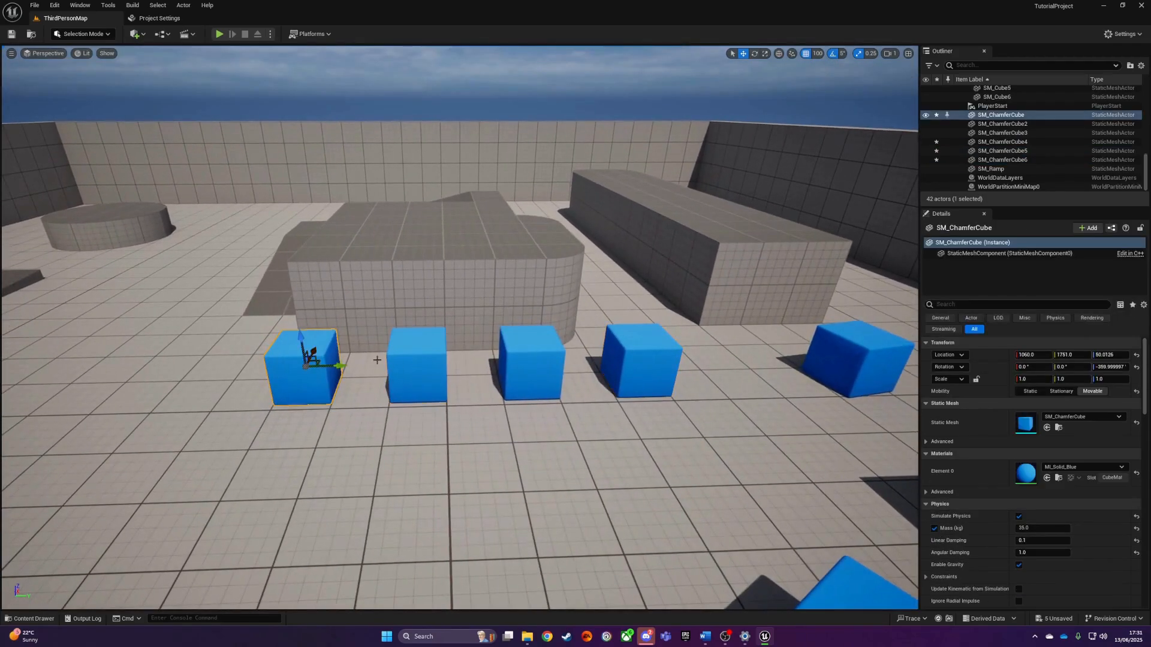
pyautogui.keyDown('ctrl'); pyautogui.click(415, 367); pyautogui.keyUp('ctrl')
pyautogui.keyDown('ctrl'); pyautogui.click(531, 362); pyautogui.keyUp('ctrl')
pyautogui.keyDown('ctrl'); pyautogui.click(636, 360); pyautogui.keyUp('ctrl')
pyautogui.scroll(-4, 607, 329)
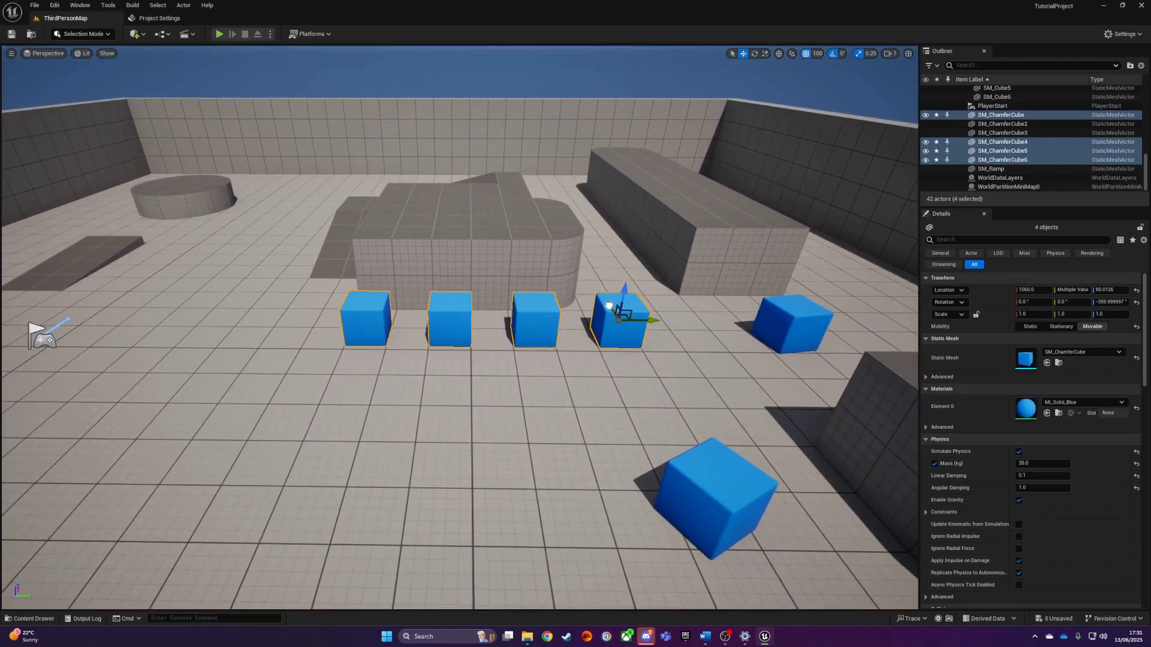
pyautogui.keyDown('alt'); pyautogui.moveTo(609, 306); pyautogui.dragTo(614, 339); pyautogui.keyUp('alt')
# Examine the two rows of duplicated cubes from above and from the side
pyautogui.moveTo(450, 352); pyautogui.dragTo(450, 389, button='right')
pyautogui.press('w')
pyautogui.press('d')
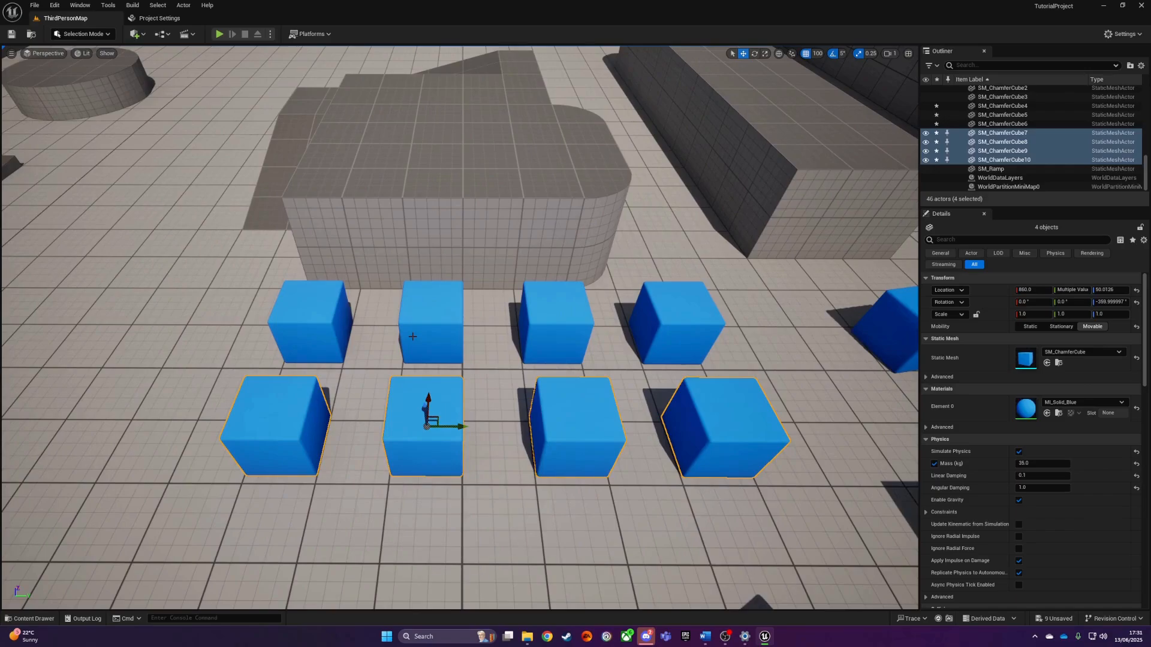
pyautogui.moveTo(437, 351); pyautogui.dragTo(436, 326, button='right')
pyautogui.press('s')
pyautogui.press('w')
pyautogui.press('s')
pyautogui.press('s')
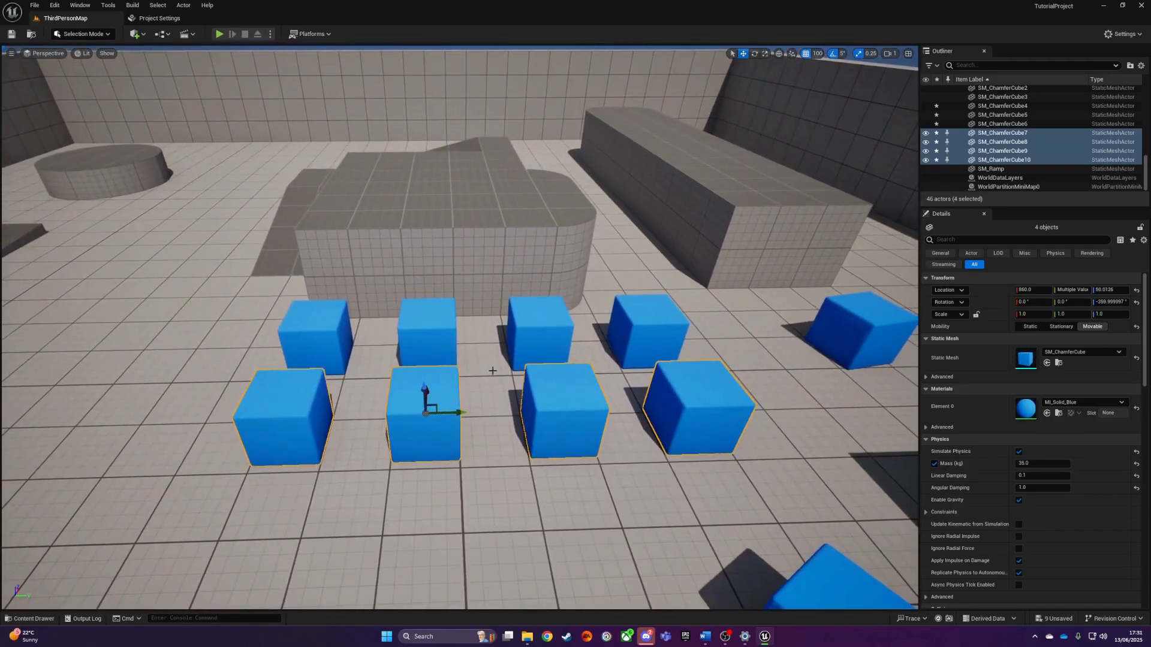
pyautogui.press('a')
pyautogui.moveTo(437, 383); pyautogui.dragTo(499, 359, button='right')
pyautogui.press('a')
pyautogui.press('a')
pyautogui.press('w')
pyautogui.press('a')
pyautogui.press('a')
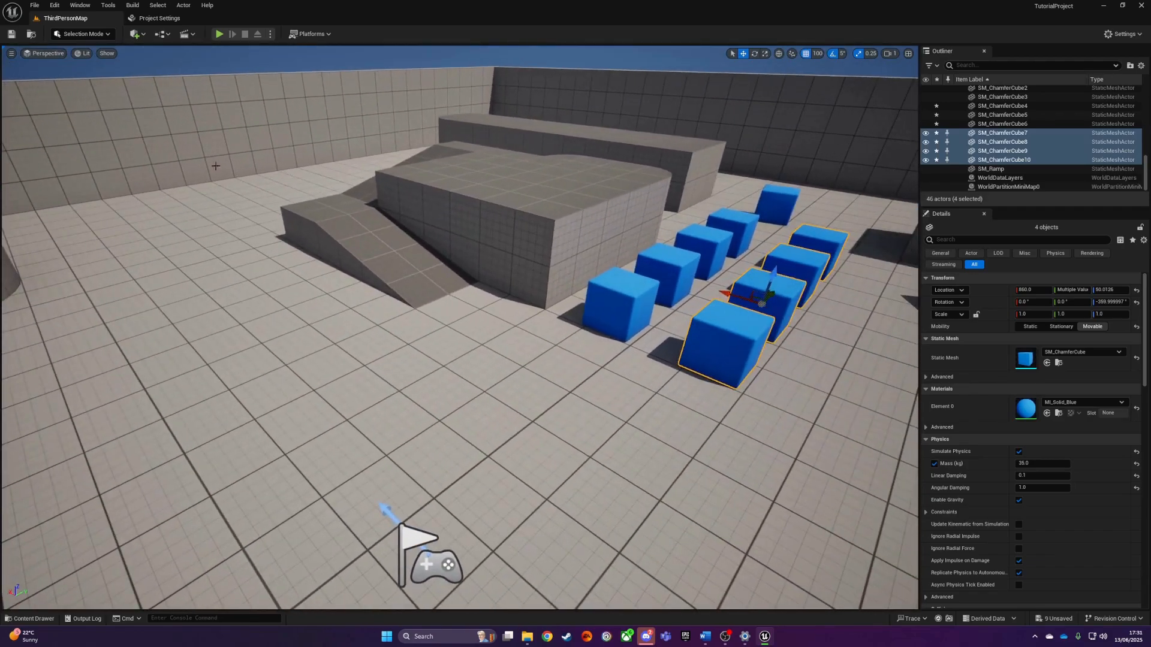
# Browse the actor types that can be added, and place a basic Cube shape on the open floor near the player start
pyautogui.click(136, 37)
pyautogui.moveTo(169, 120)
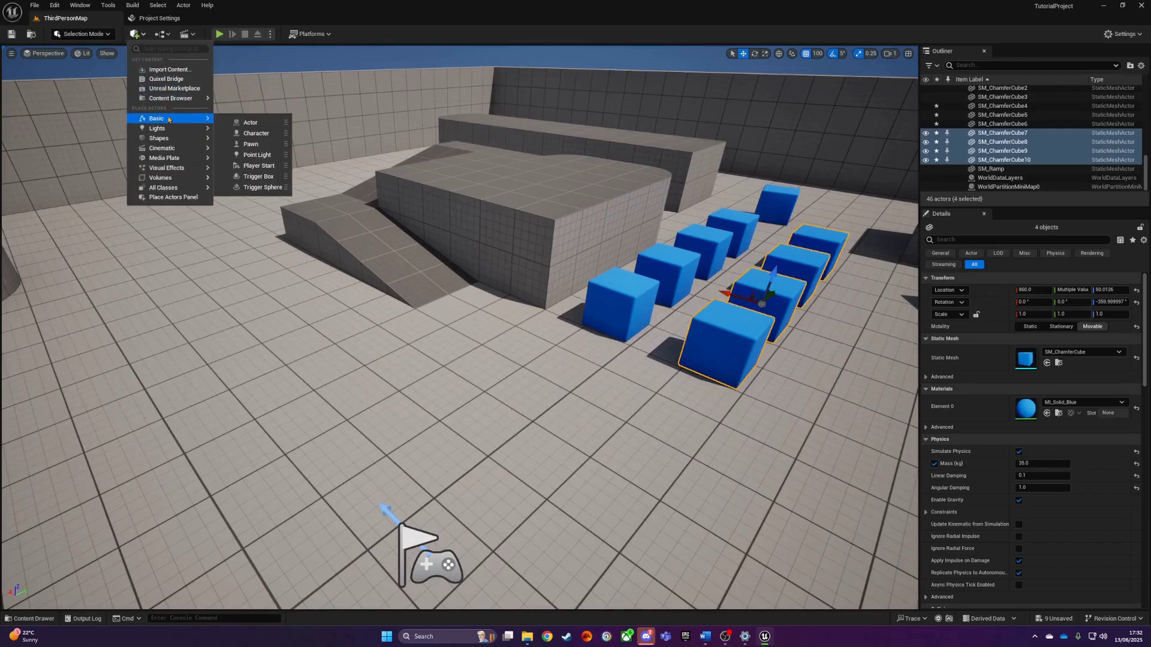
pyautogui.click(137, 36)
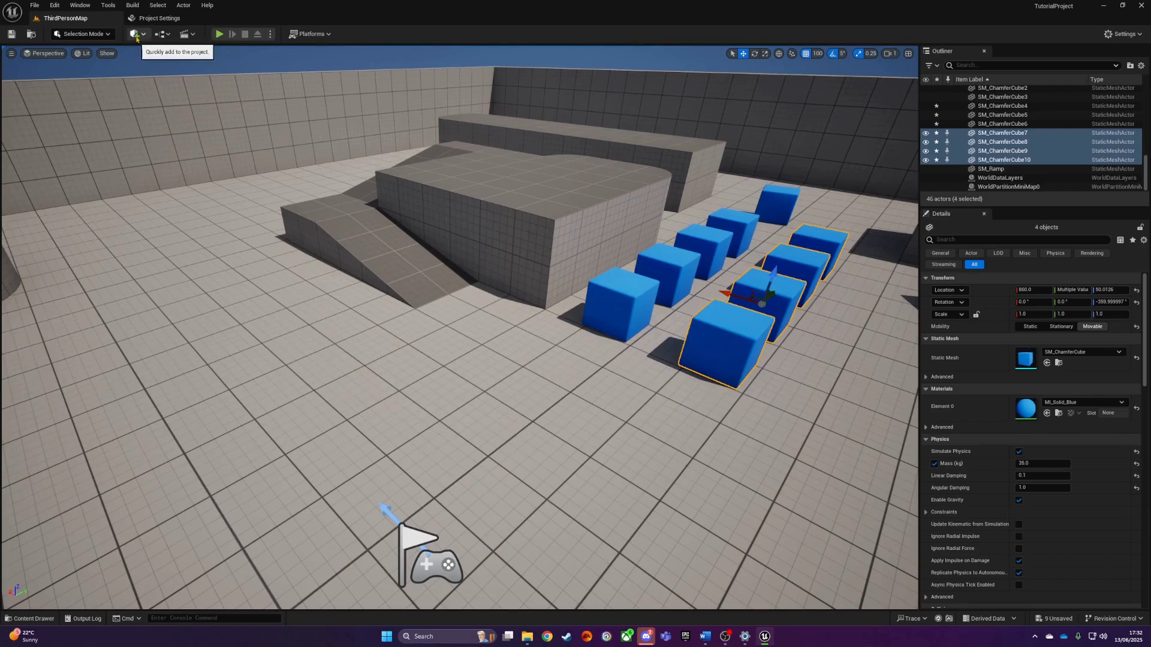
pyautogui.click(137, 36)
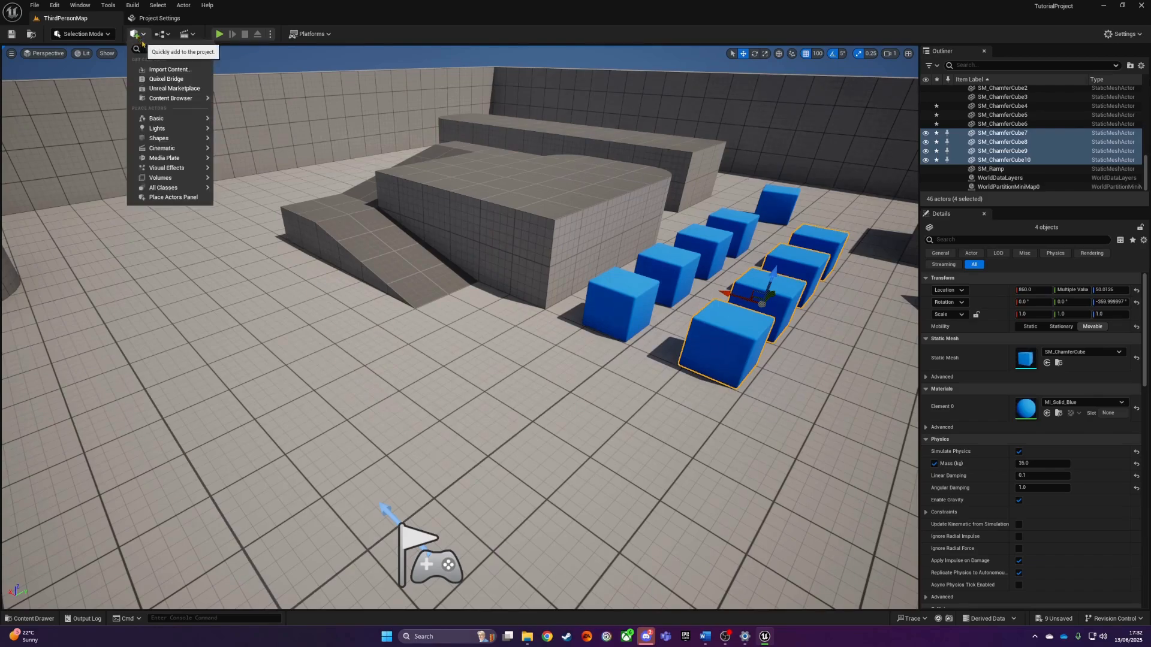
pyautogui.moveTo(169, 139)
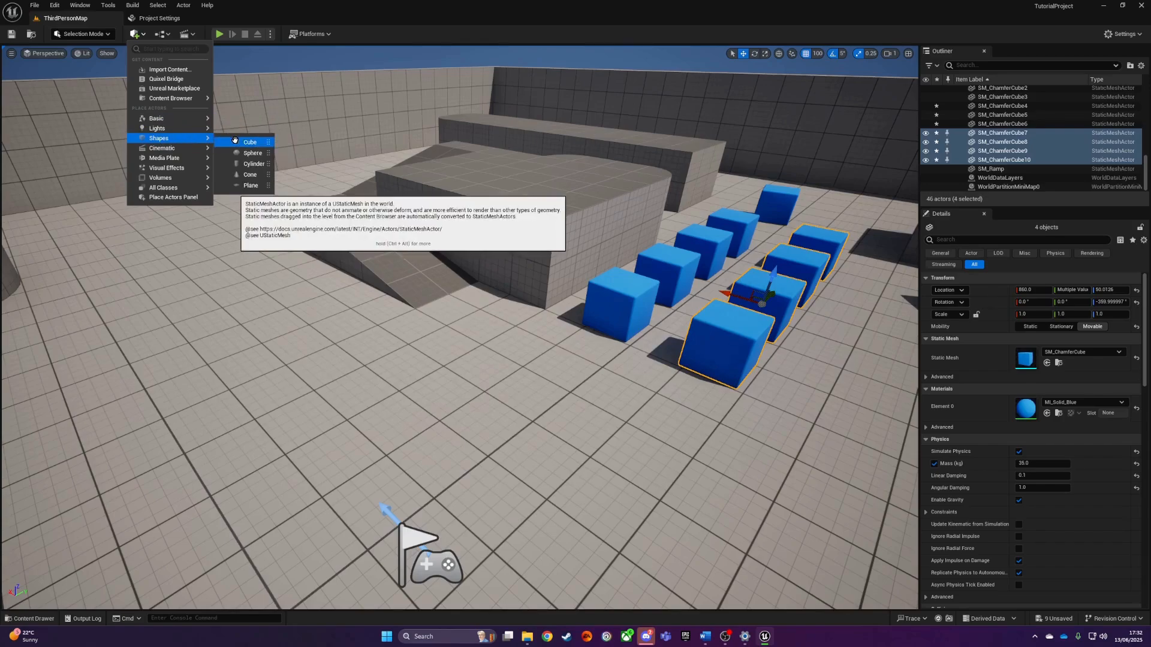
pyautogui.moveTo(246, 142); pyautogui.dragTo(562, 195)
# Set the position grid snap size to 10 and lower the white cube to Z 50 so it rests on the floor
pyautogui.click(818, 54)
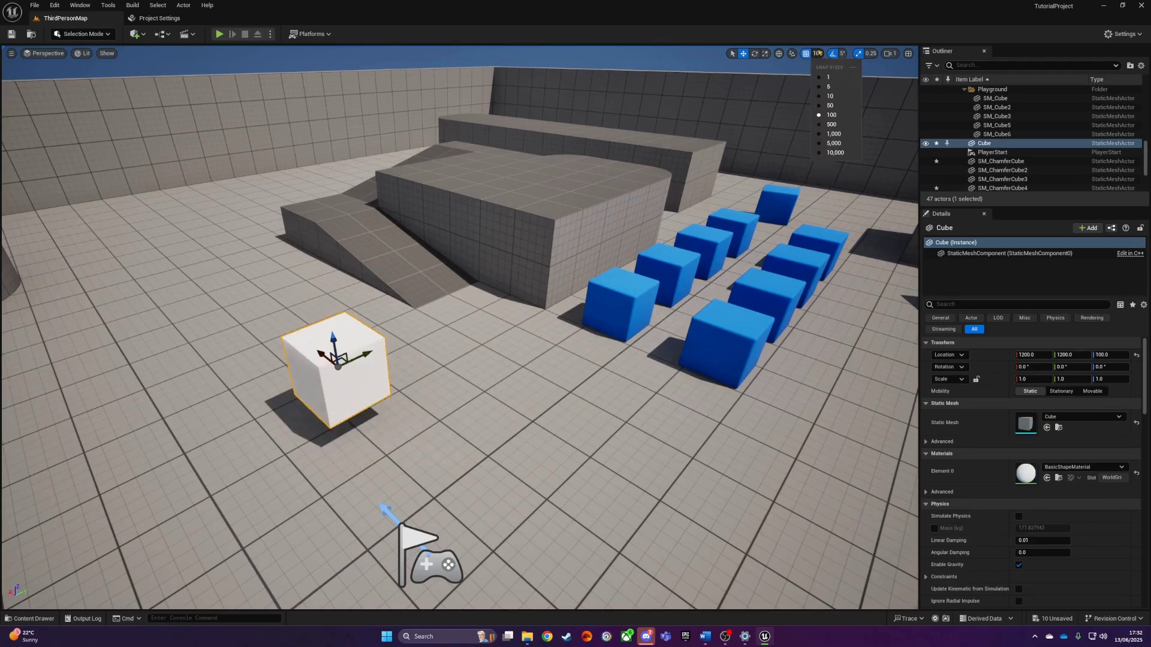
pyautogui.click(829, 97)
pyautogui.moveTo(333, 340); pyautogui.dragTo(337, 368)
# Scale the white cube to 4.5 × 0.25 × 2.5 to form a wall and raise it to Z 120
pyautogui.press('a')
pyautogui.moveTo(336, 368)
pyautogui.mouseDown(button='right')
pyautogui.moveTo(444, 360)
pyautogui.moveTo(336, 360)
pyautogui.moveTo(344, 355)
pyautogui.mouseUp(button='right')
pyautogui.press('w')
pyautogui.press('s')
pyautogui.press('e')
pyautogui.press('r')
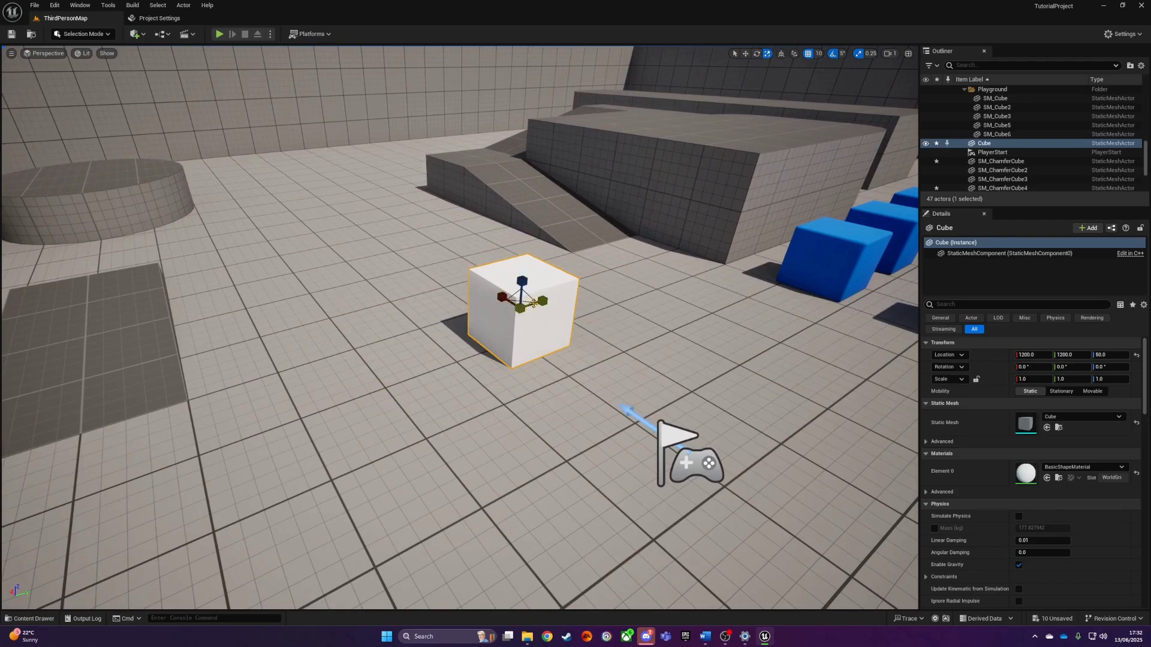
pyautogui.moveTo(541, 296); pyautogui.dragTo(454, 269)
pyautogui.moveTo(525, 284); pyautogui.dragTo(532, 225)
pyautogui.press('d')
pyautogui.moveTo(540, 222); pyautogui.dragTo(527, 269, button='right')
pyautogui.press('a')
pyautogui.press('s')
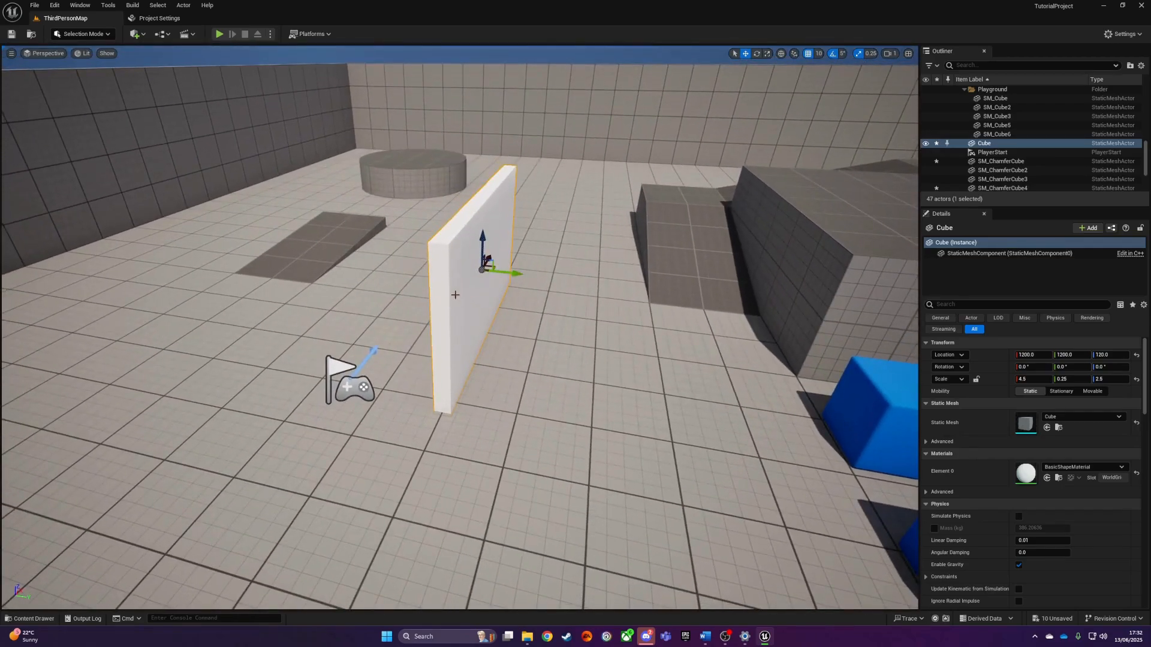
# Duplicate the wall along Y as the opposite wall, and place another copy rotated -90° across the far end
pyautogui.keyDown('alt'); pyautogui.moveTo(512, 276); pyautogui.dragTo(577, 293); pyautogui.keyUp('alt')
pyautogui.press('e')
pyautogui.press('w')
pyautogui.moveTo(579, 291); pyautogui.dragTo(582, 315, button='right')
pyautogui.moveTo(524, 364); pyautogui.dragTo(671, 360)
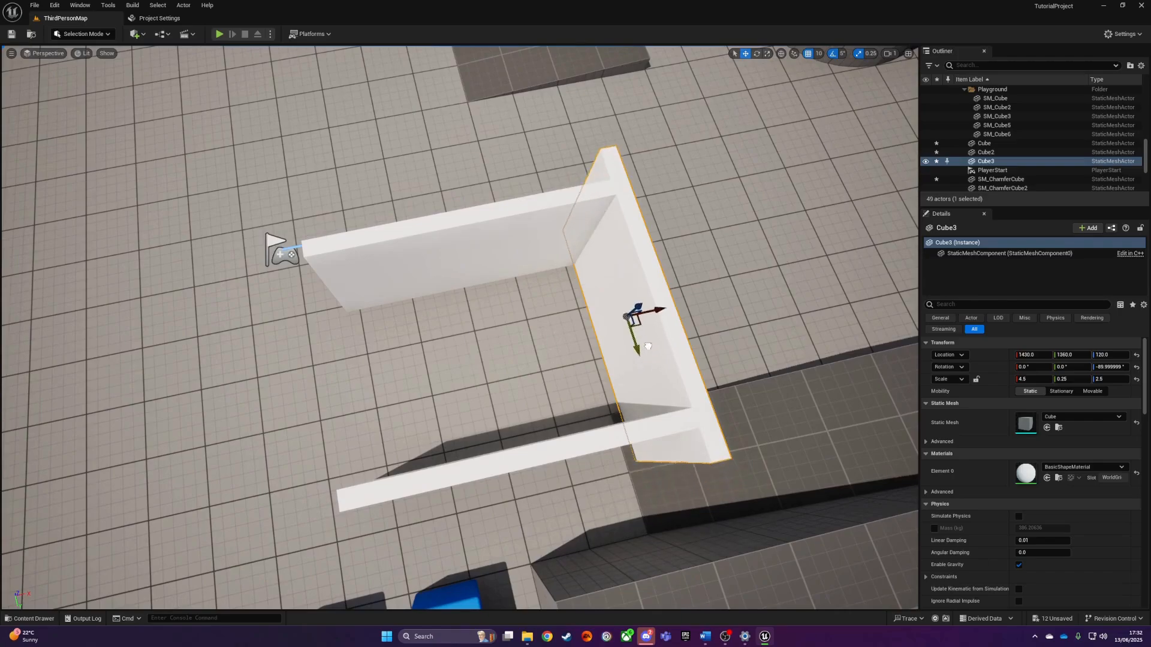
# Move the first wall along Y to 1100 to widen the room
pyautogui.click(547, 247)
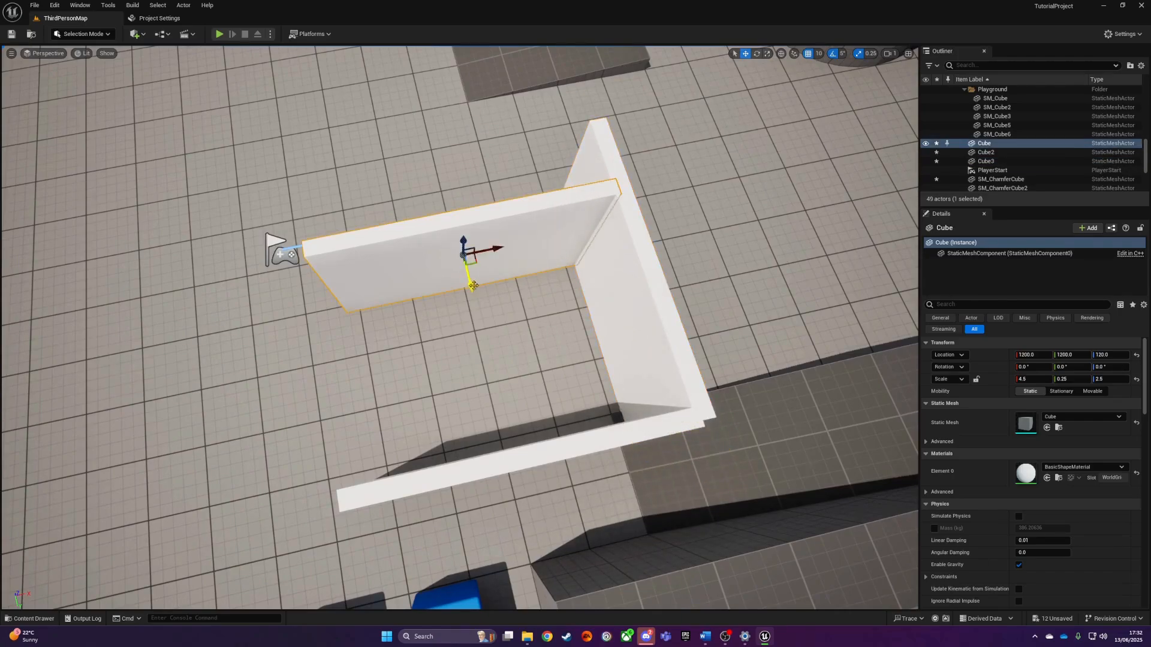
pyautogui.moveTo(471, 229); pyautogui.dragTo(531, 230, button='right')
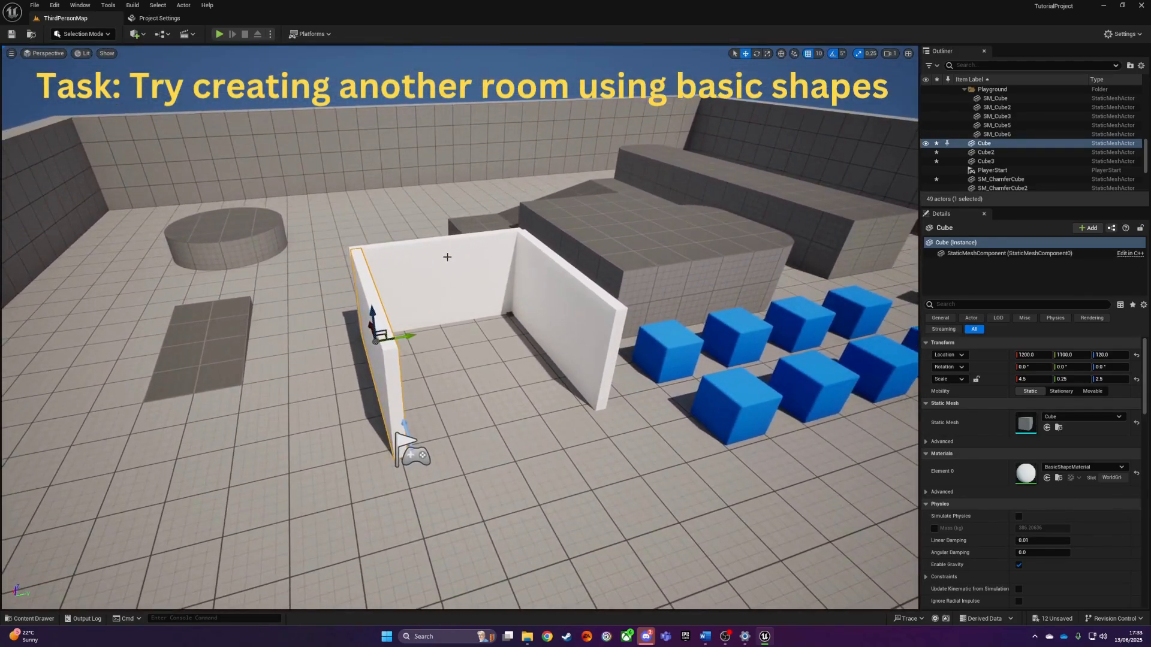